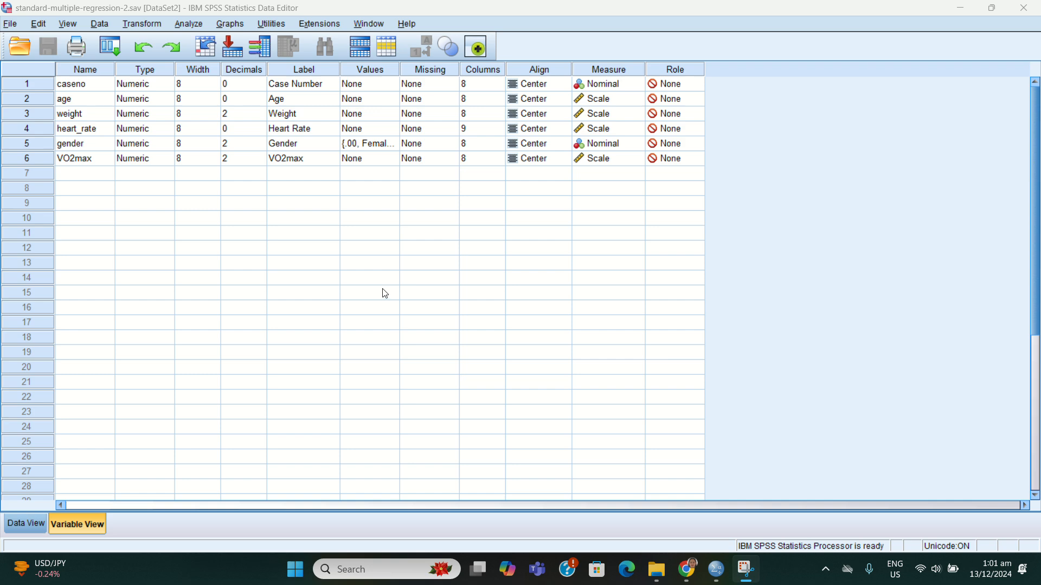
Step: Review the case data and set up a linear regression with VO2max as the dependent variable
{"action": "left_click", "coordinate": [24, 521]}
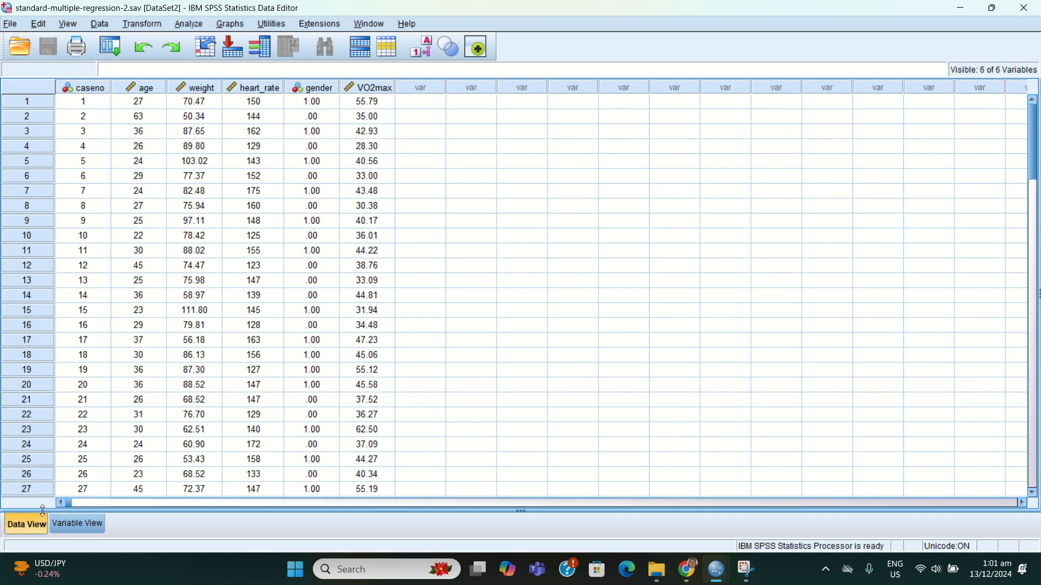
{"action": "left_click", "coordinate": [93, 533]}
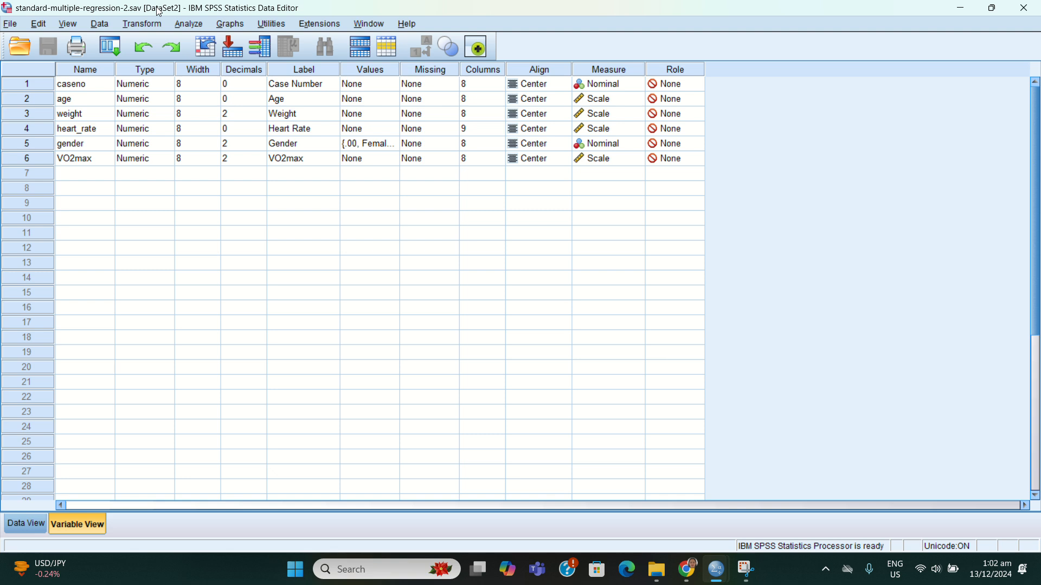
{"action": "left_click", "coordinate": [189, 24]}
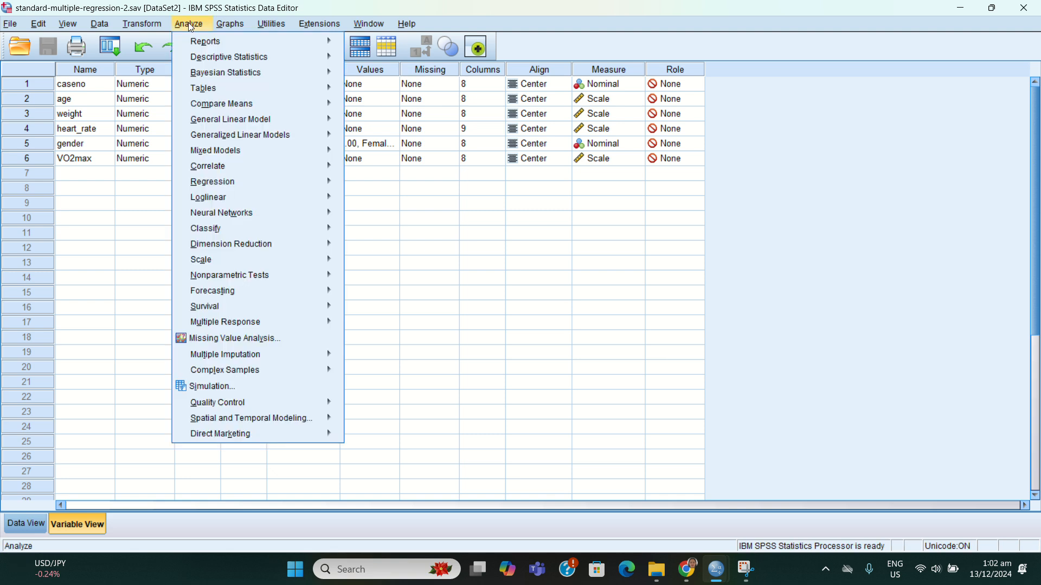
{"action": "mouse_move", "coordinate": [226, 186]}
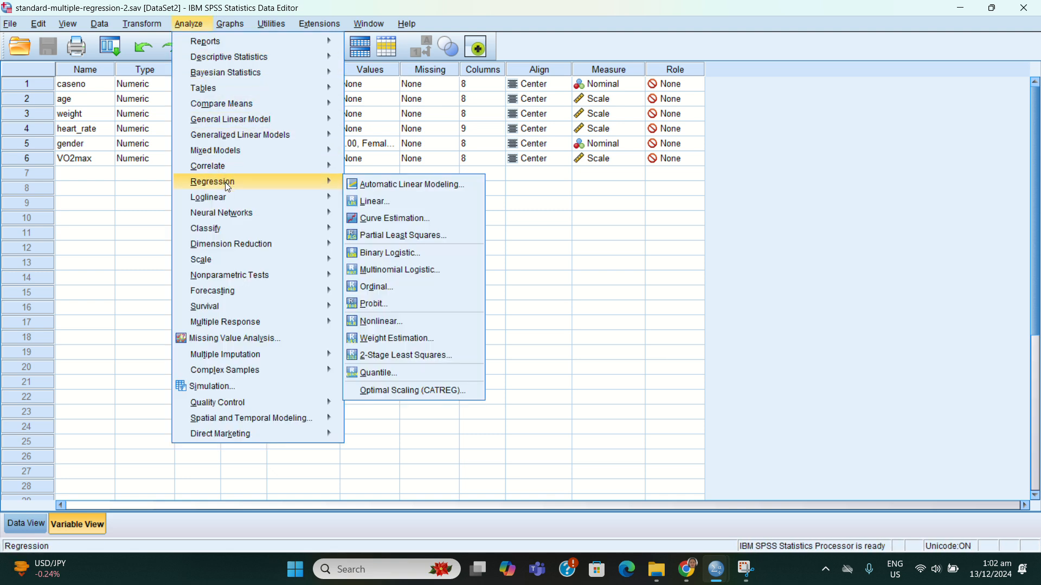
{"action": "left_click", "coordinate": [369, 202]}
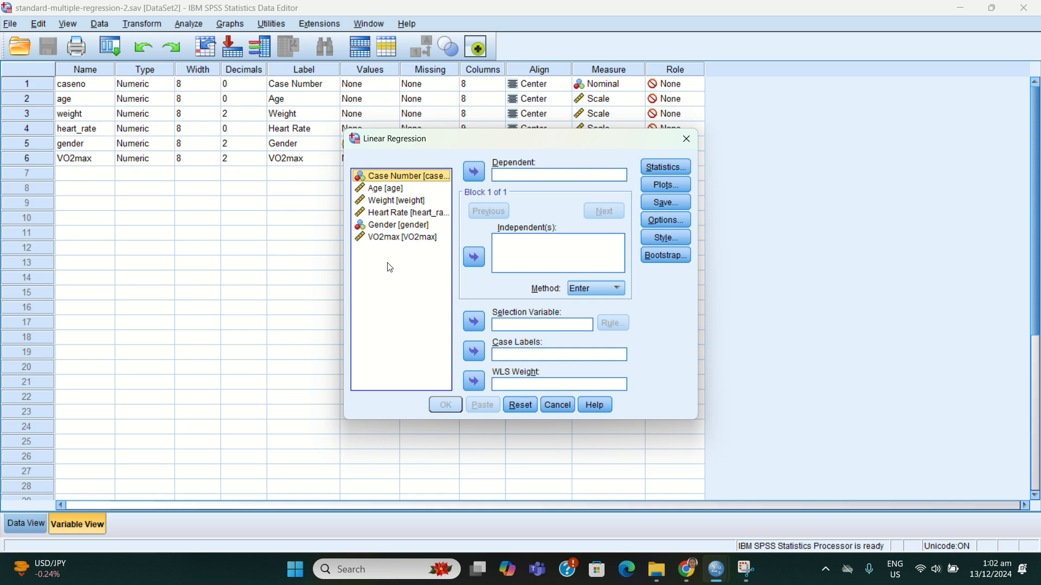
{"action": "left_click", "coordinate": [403, 241]}
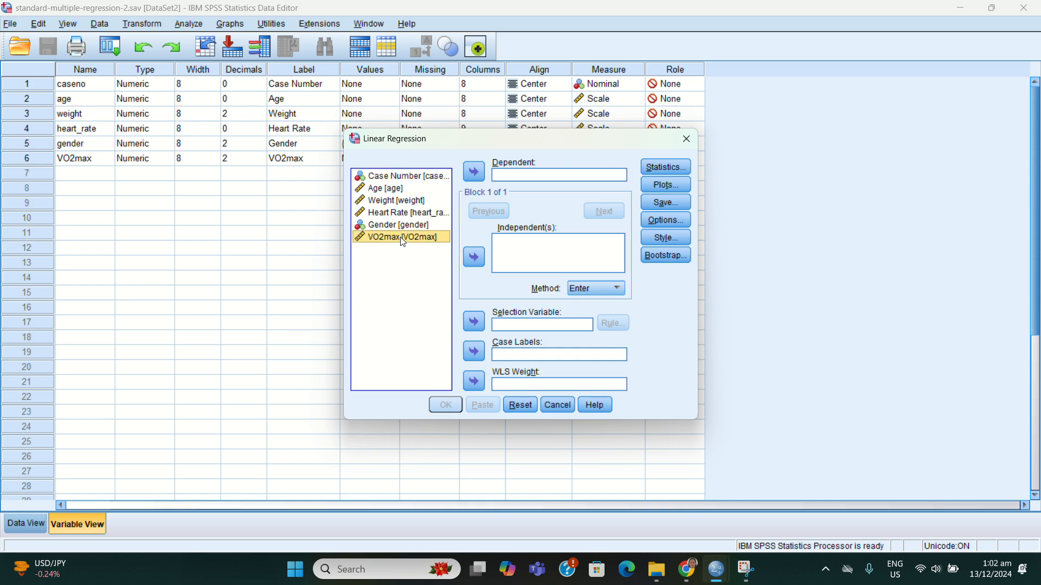
{"action": "left_click", "coordinate": [472, 174]}
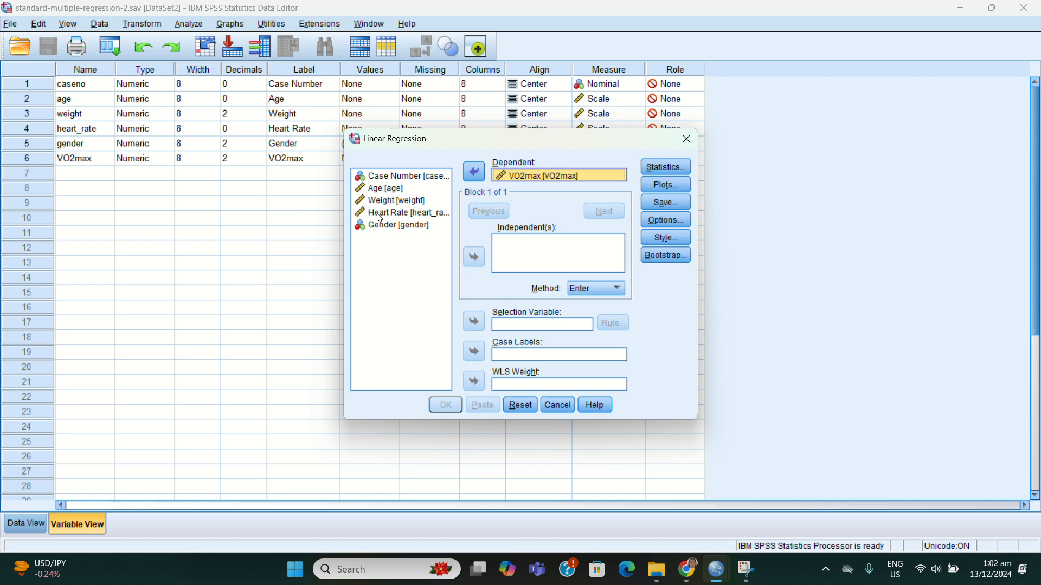
Step: Add Case Number, Age, Weight and Heart Rate as the independent variables of the linear regression
{"action": "left_click", "coordinate": [398, 183]}
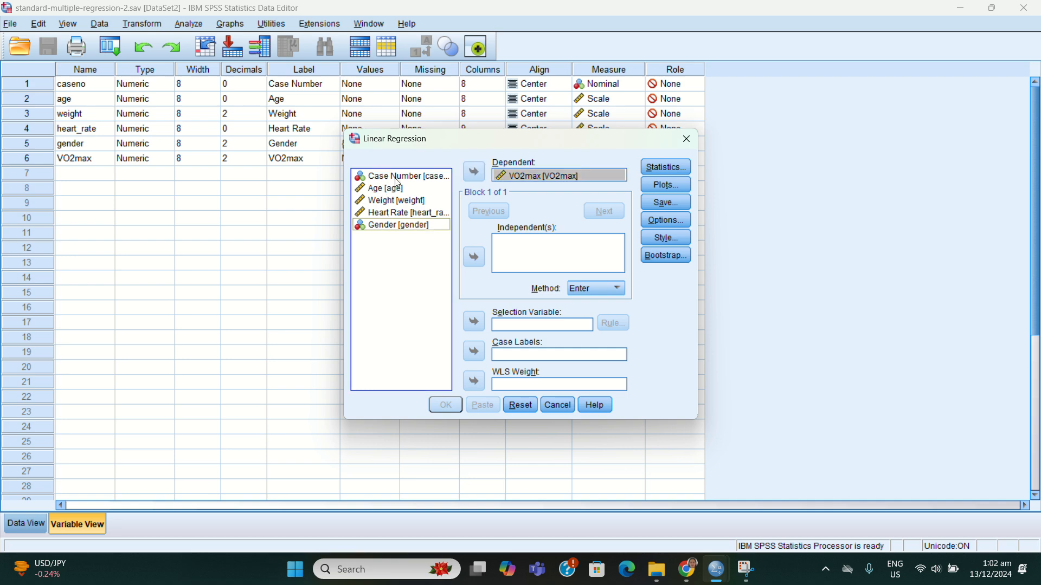
{"action": "left_click", "coordinate": [398, 179]}
{"action": "left_click", "coordinate": [473, 258]}
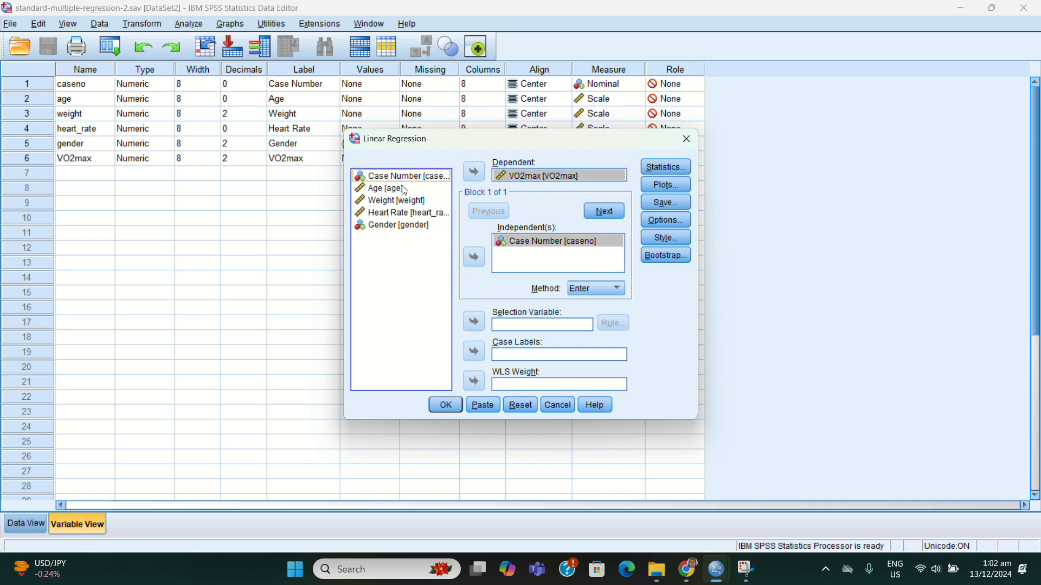
{"action": "left_click", "coordinate": [473, 259]}
{"action": "left_click", "coordinate": [396, 200]}
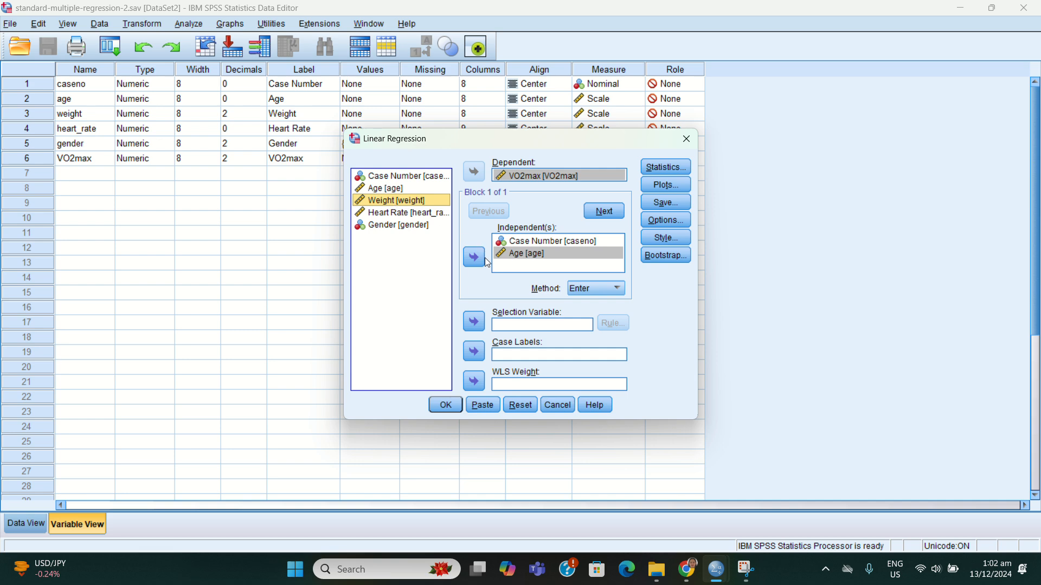
{"action": "left_click", "coordinate": [474, 258]}
{"action": "left_click", "coordinate": [401, 213]}
{"action": "left_click", "coordinate": [475, 259]}
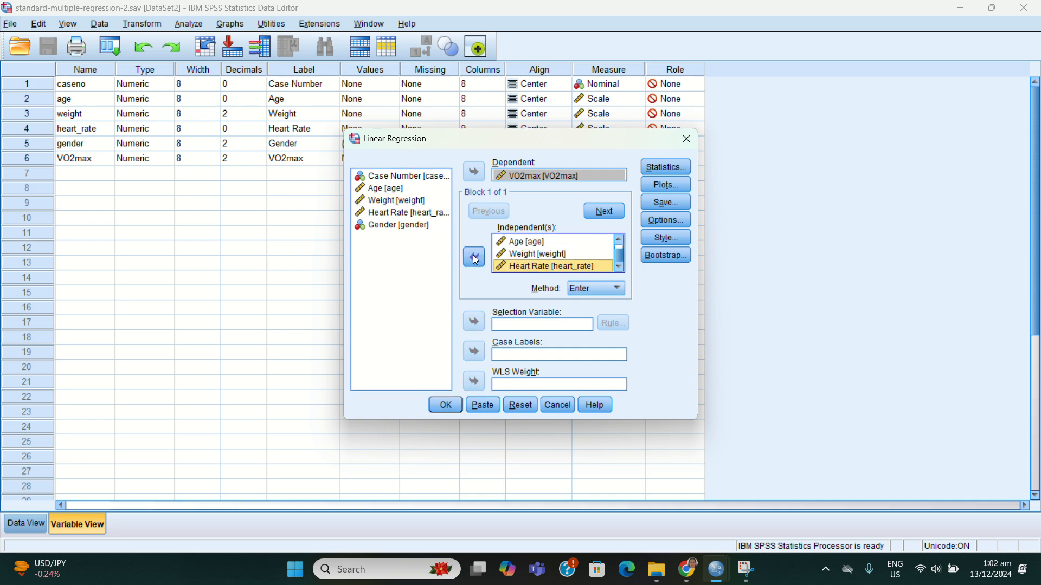
{"action": "left_click", "coordinate": [504, 265]}
{"action": "left_click", "coordinate": [450, 20]}
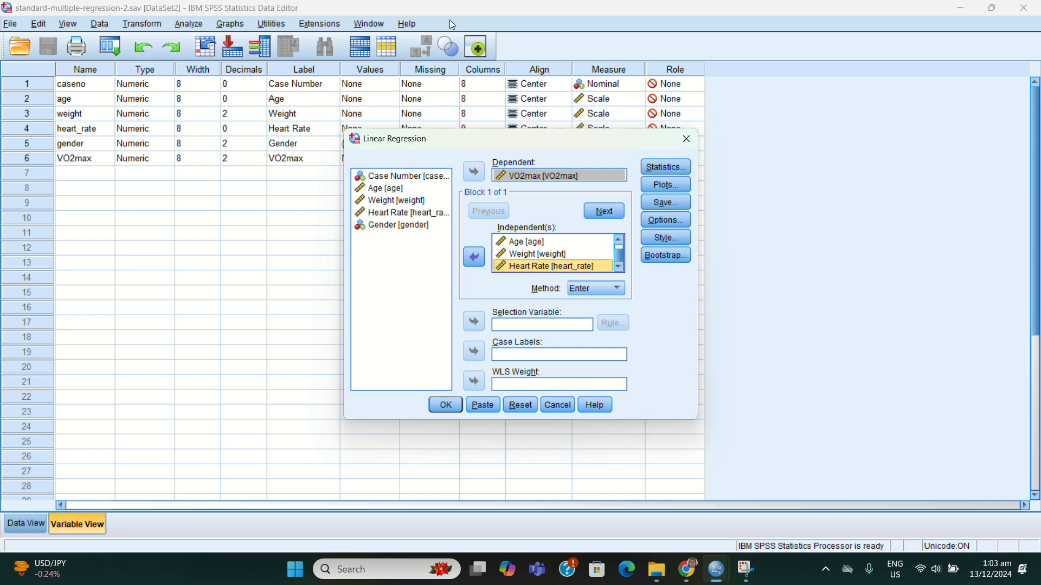
Step: Request 95% confidence intervals, descriptives, part and partial correlations, collinearity diagnostics, Durbin-Watson and casewise diagnostics for outliers outside 3 standard deviations
{"action": "left_click", "coordinate": [658, 173]}
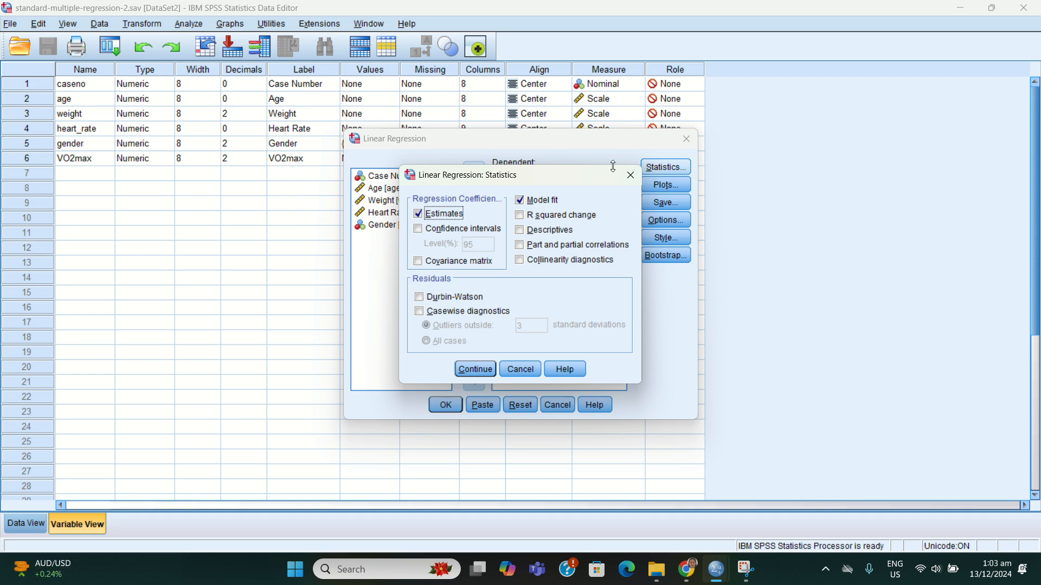
{"action": "left_click", "coordinate": [422, 230]}
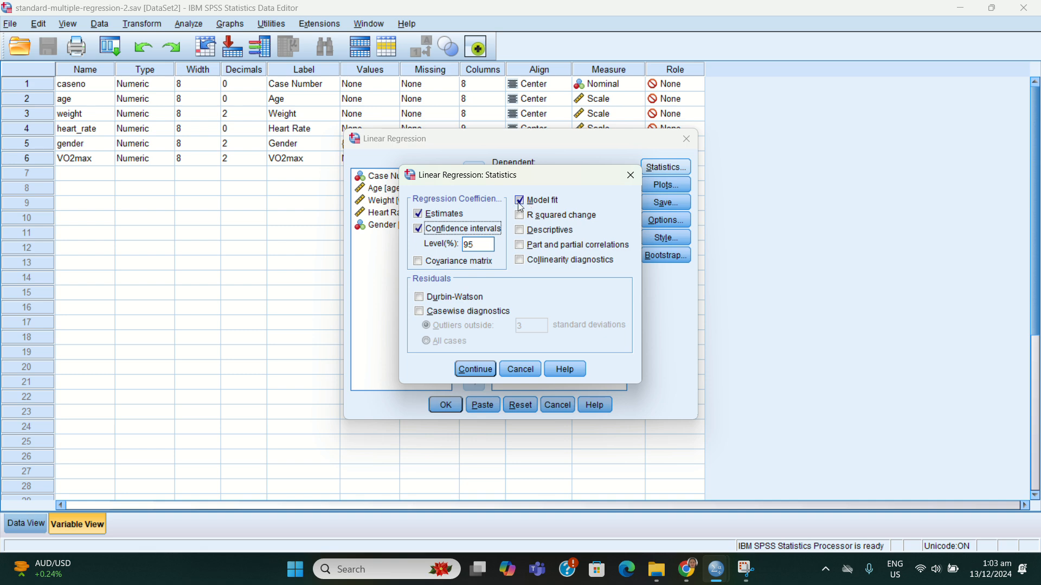
{"action": "left_click", "coordinate": [521, 234]}
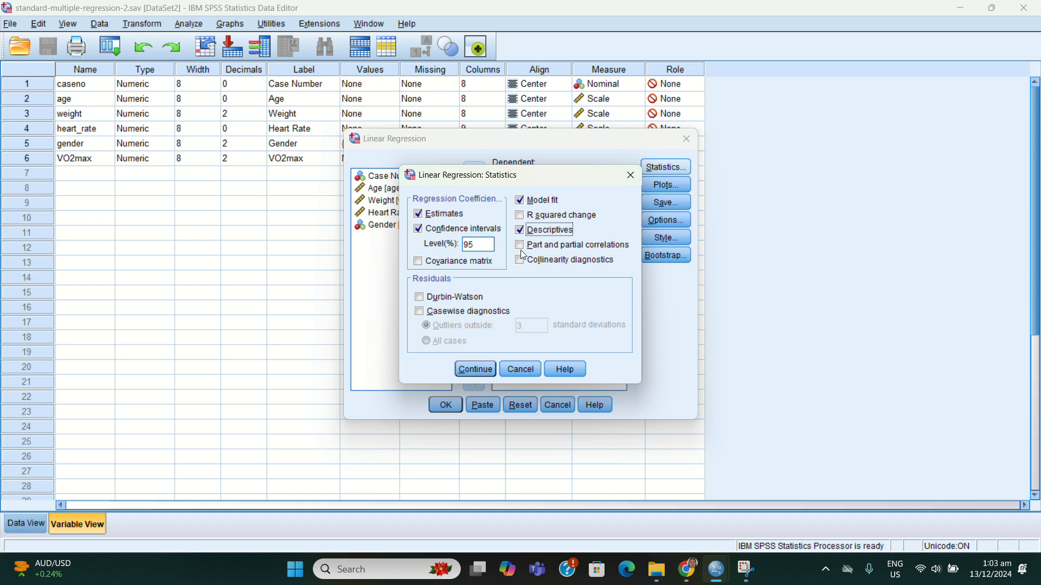
{"action": "left_click", "coordinate": [521, 245]}
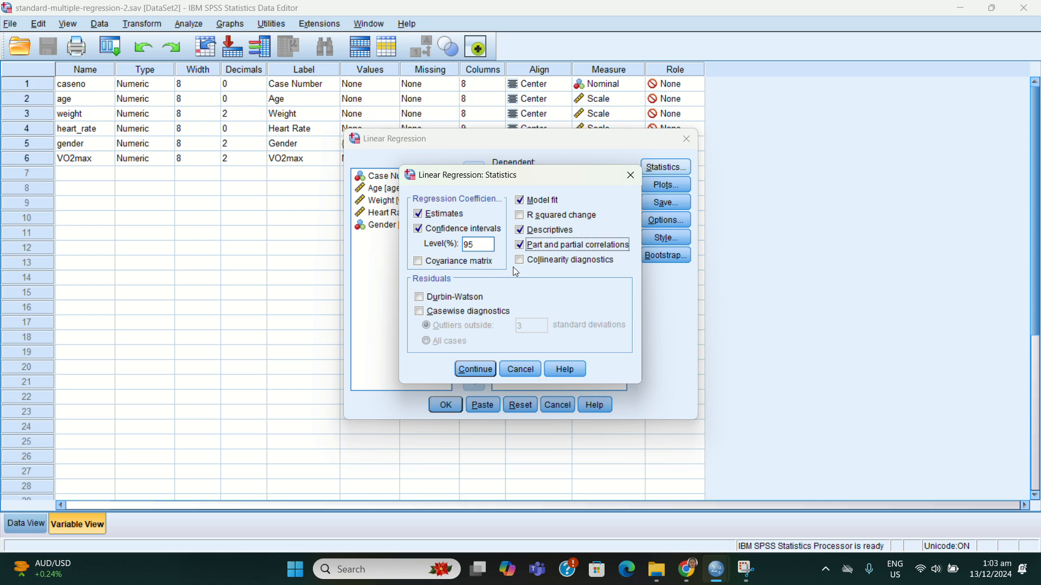
{"action": "left_click", "coordinate": [520, 261]}
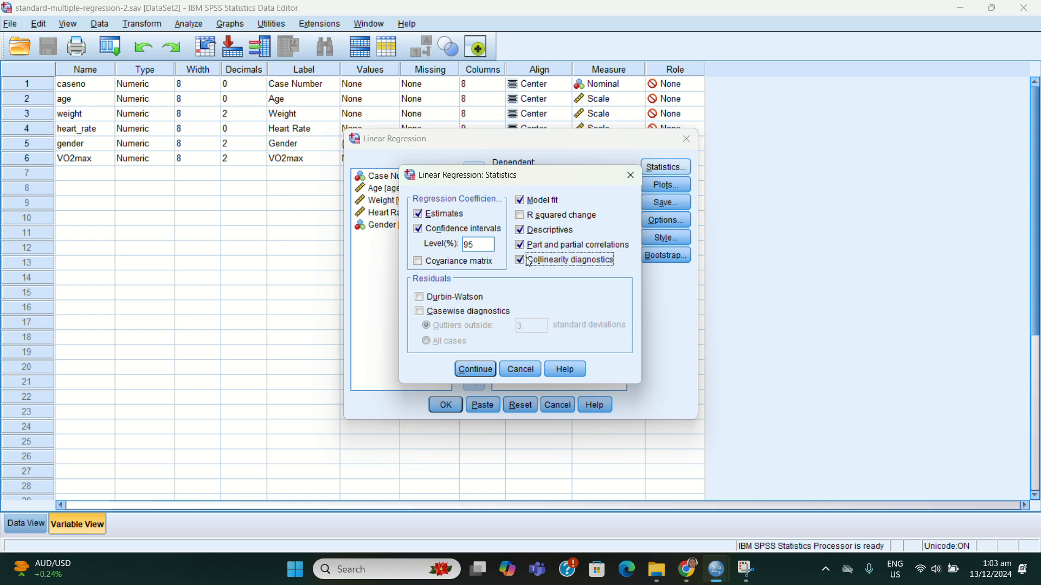
{"action": "left_click", "coordinate": [426, 299]}
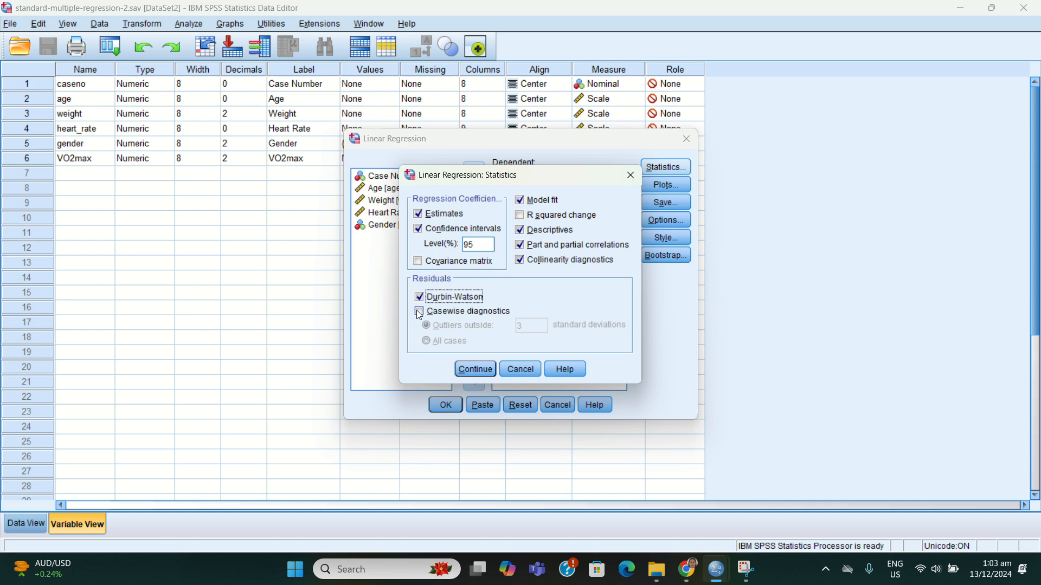
{"action": "left_click", "coordinate": [419, 313]}
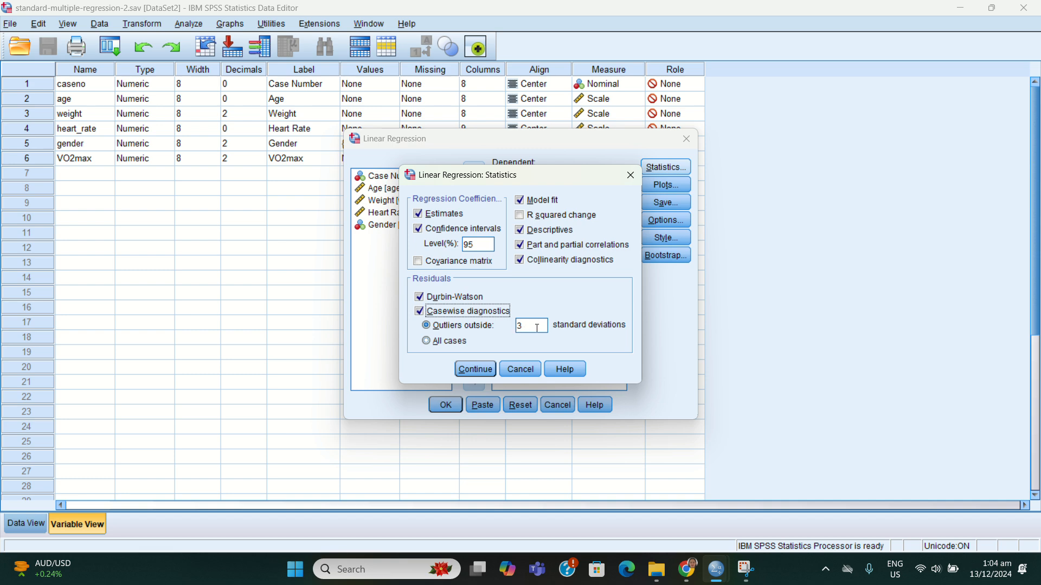
{"action": "left_click", "coordinate": [466, 370]}
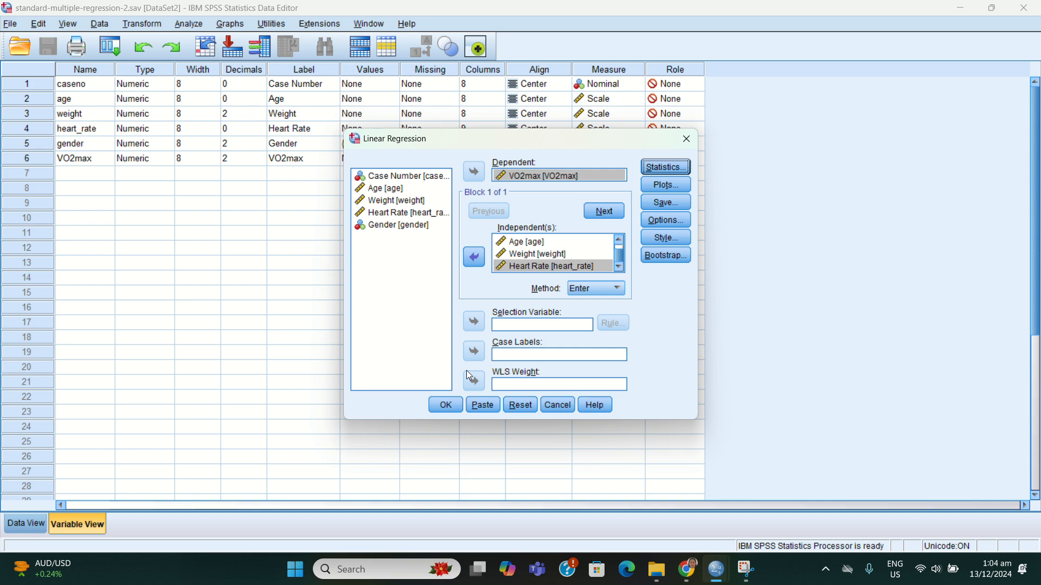
Step: Request a histogram and normal probability plot of the standardized residuals, plus all partial plots
{"action": "left_click", "coordinate": [654, 184]}
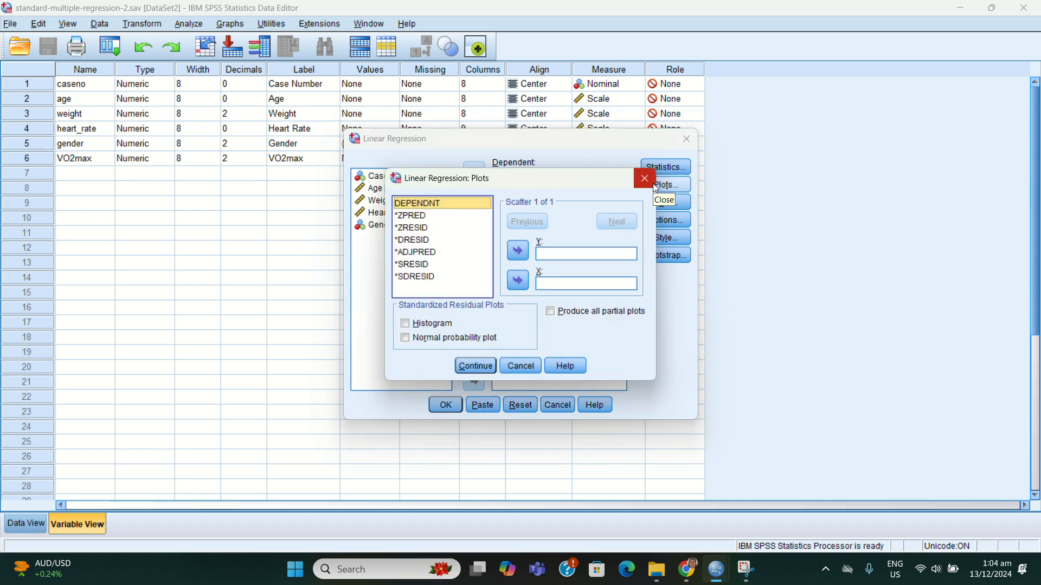
{"action": "left_click", "coordinate": [404, 323]}
{"action": "left_click", "coordinate": [405, 338]}
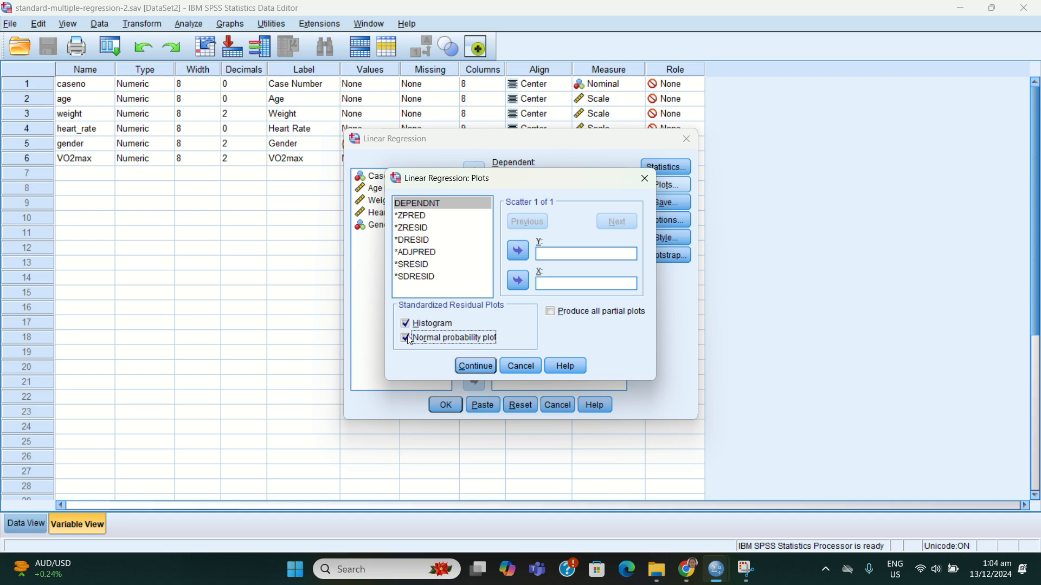
{"action": "left_click", "coordinate": [550, 312]}
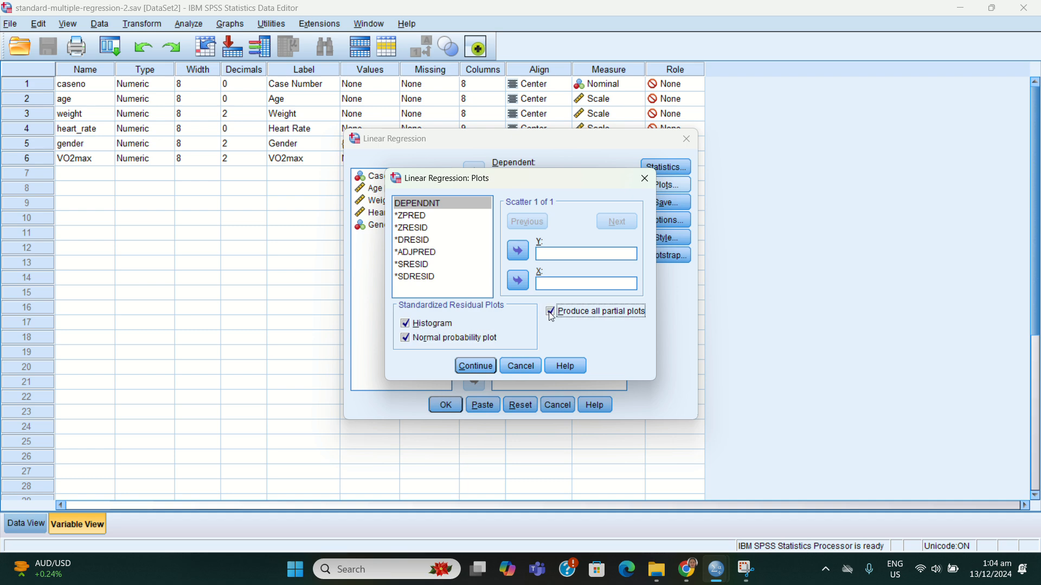
{"action": "left_click", "coordinate": [485, 367]}
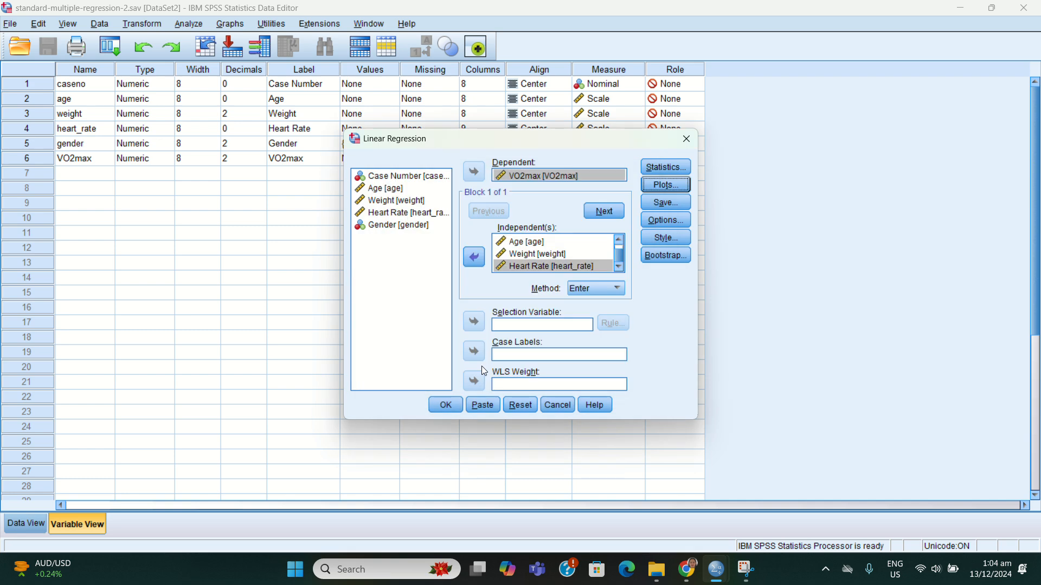
Step: Set the regression to save unstandardized predicted values, studentized and studentized deleted residuals, Cook's distances and leverage values
{"action": "left_click", "coordinate": [655, 203]}
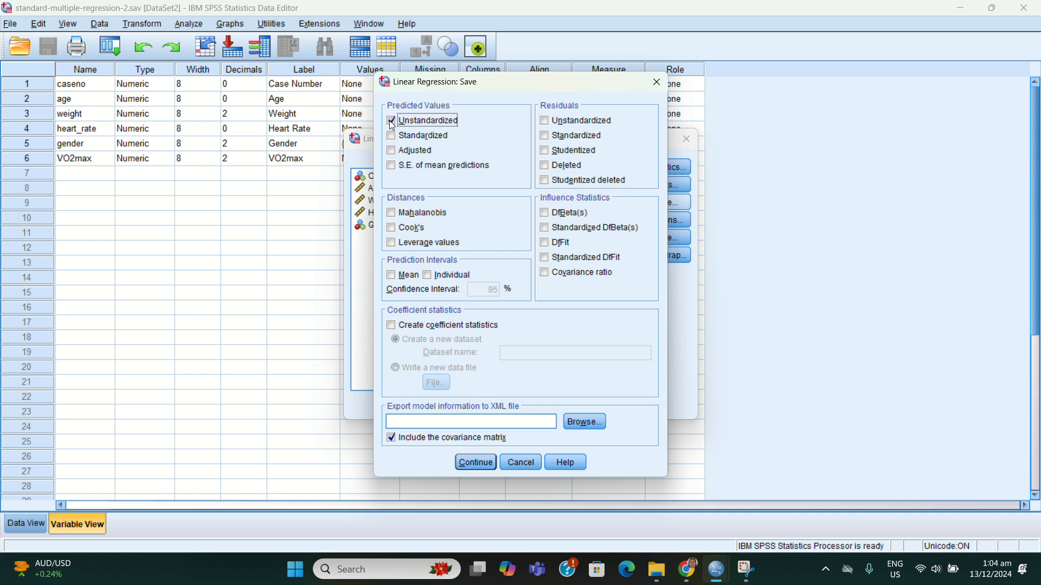
{"action": "left_click", "coordinate": [545, 121]}
{"action": "left_click", "coordinate": [544, 135]}
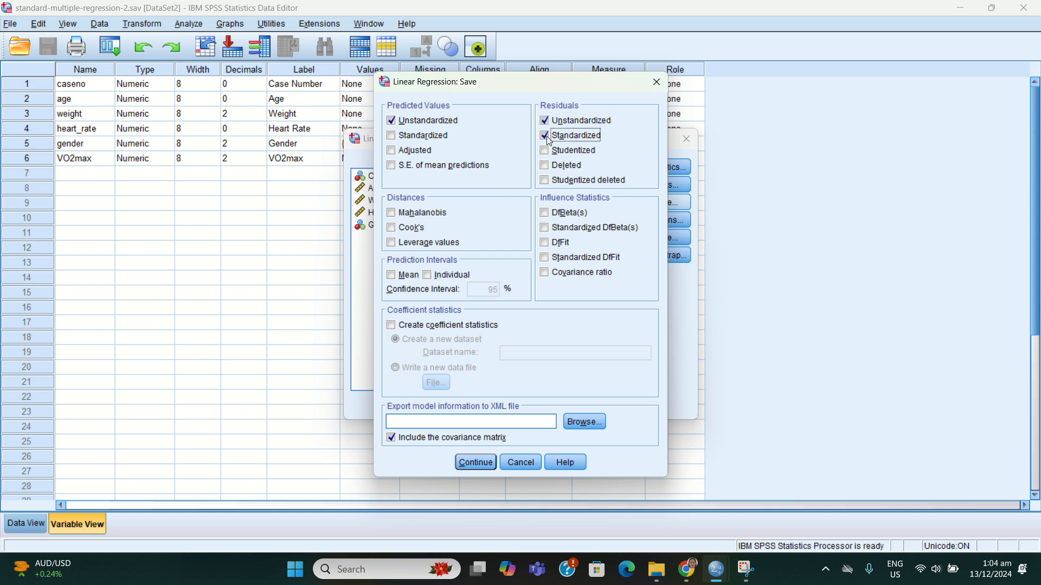
{"action": "left_click", "coordinate": [545, 121]}
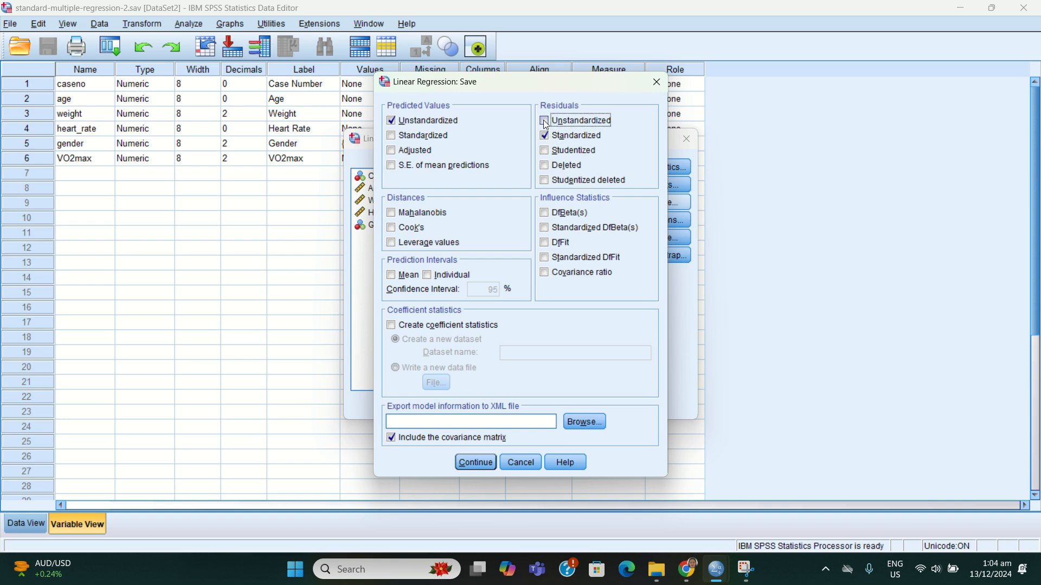
{"action": "left_click", "coordinate": [544, 135]}
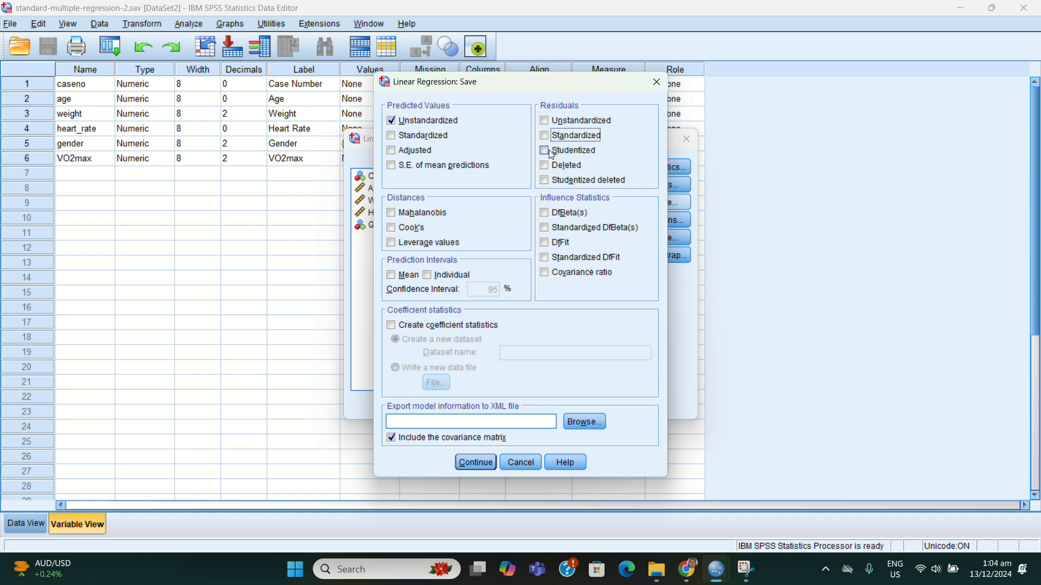
{"action": "left_click", "coordinate": [549, 152]}
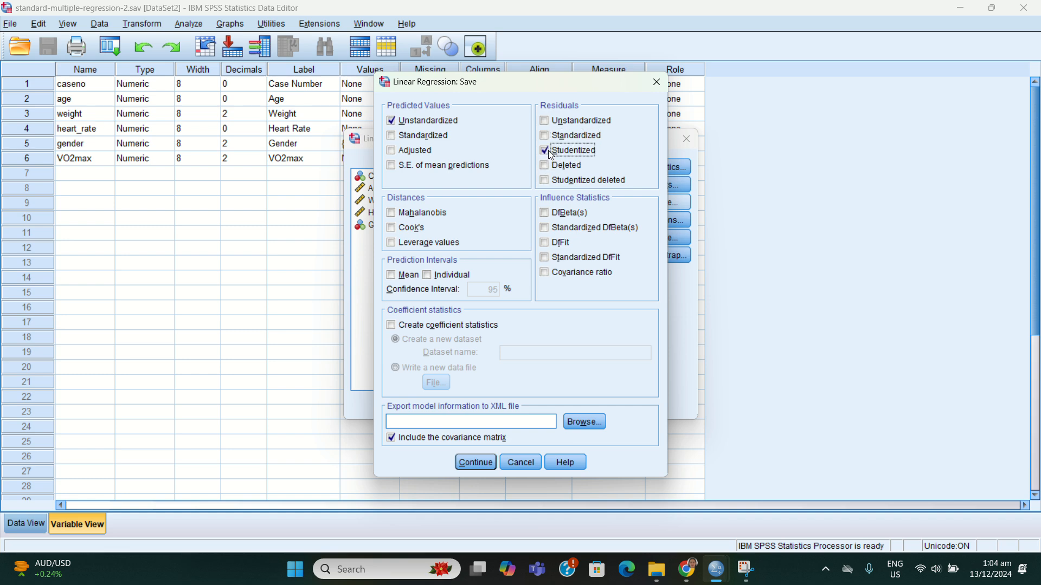
{"action": "left_click", "coordinate": [543, 181]}
{"action": "left_click", "coordinate": [390, 228]}
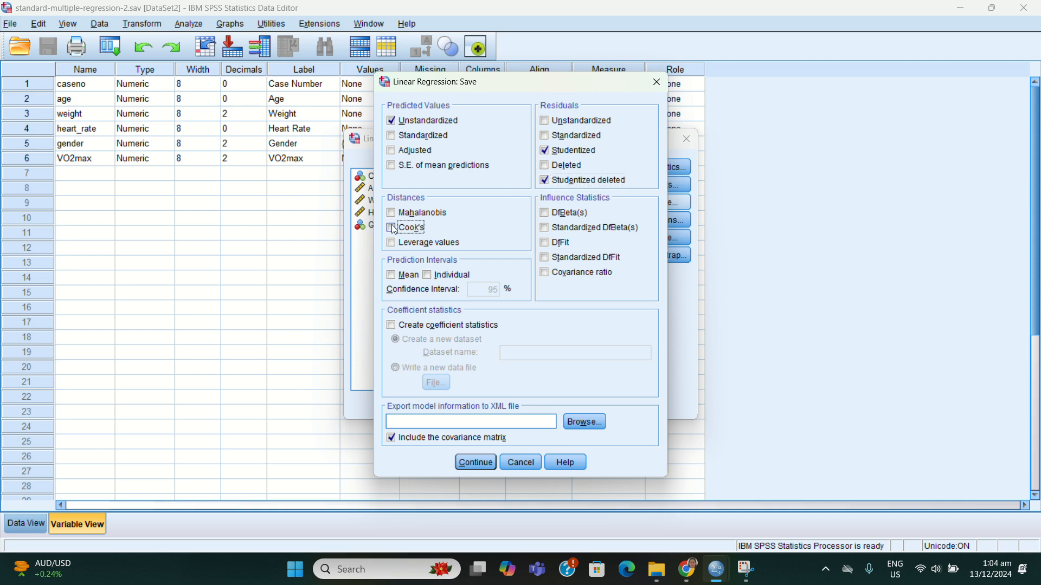
{"action": "left_click", "coordinate": [391, 244]}
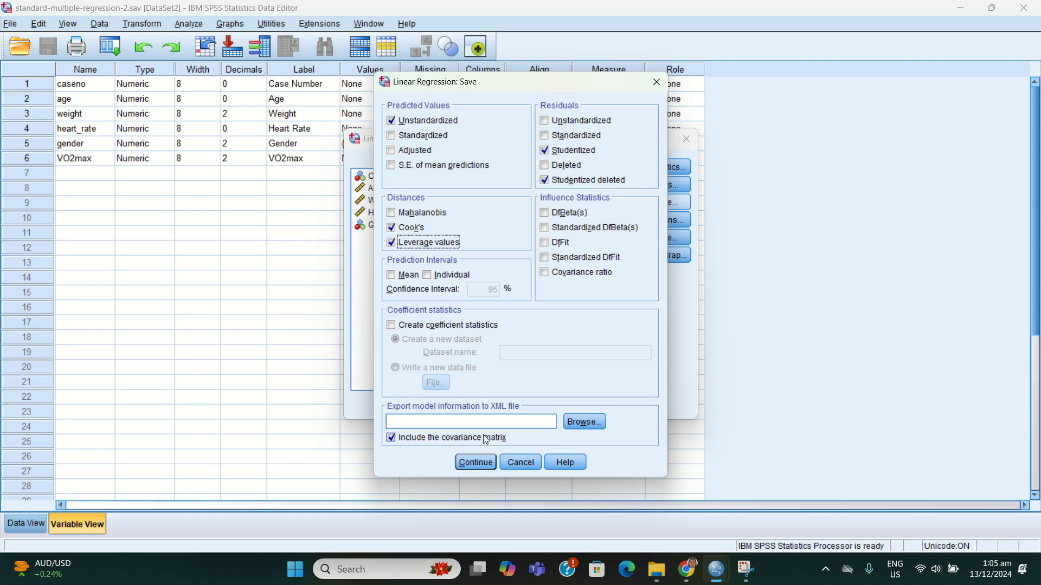
{"action": "left_click", "coordinate": [479, 463]}
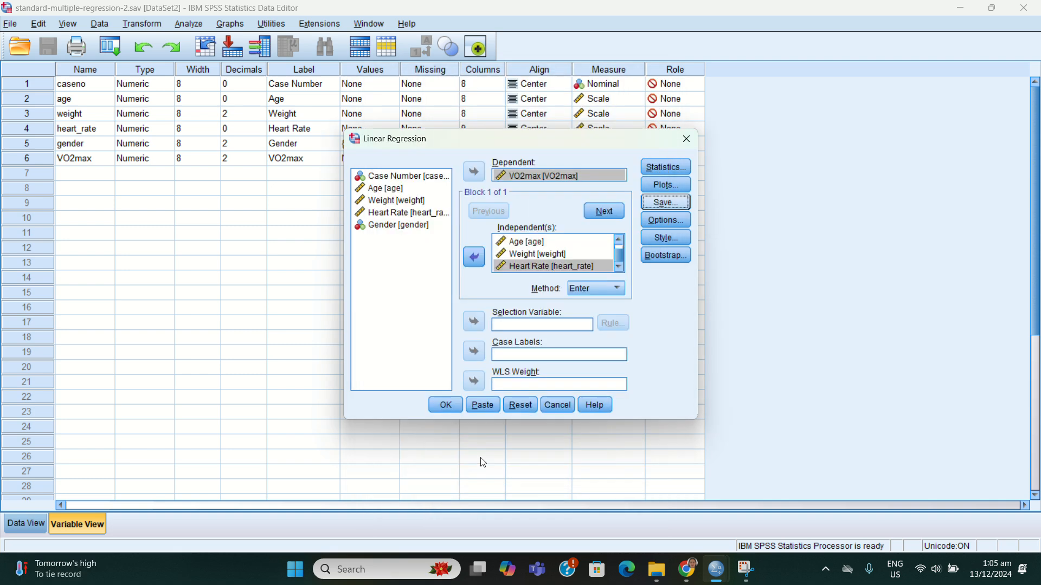
Step: Run the linear regression and look through the descriptive, correlation and model summary tables in the output
{"action": "left_click", "coordinate": [443, 406]}
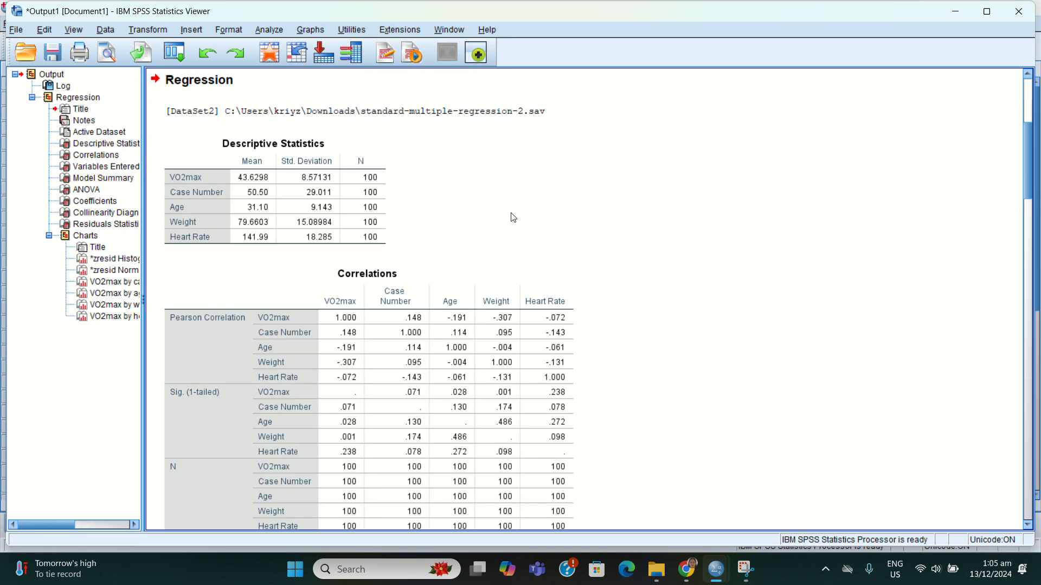
{"action": "scroll", "coordinate": [513, 218], "scroll_direction": "up", "scroll_amount": 3}
{"action": "scroll", "coordinate": [513, 217], "scroll_direction": "down", "scroll_amount": 7}
Step: Examine the predicted, residual, Cook's distance and leverage variables saved in the standard-multiple-regression-2 dataset, including their values for each case
{"action": "mouse_move", "coordinate": [714, 576]}
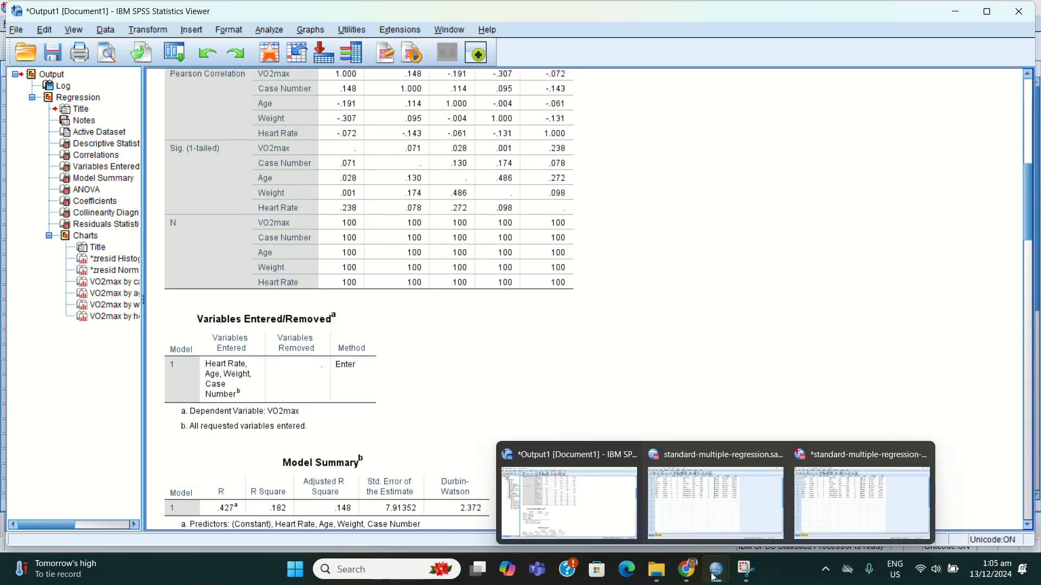
{"action": "mouse_move", "coordinate": [697, 526]}
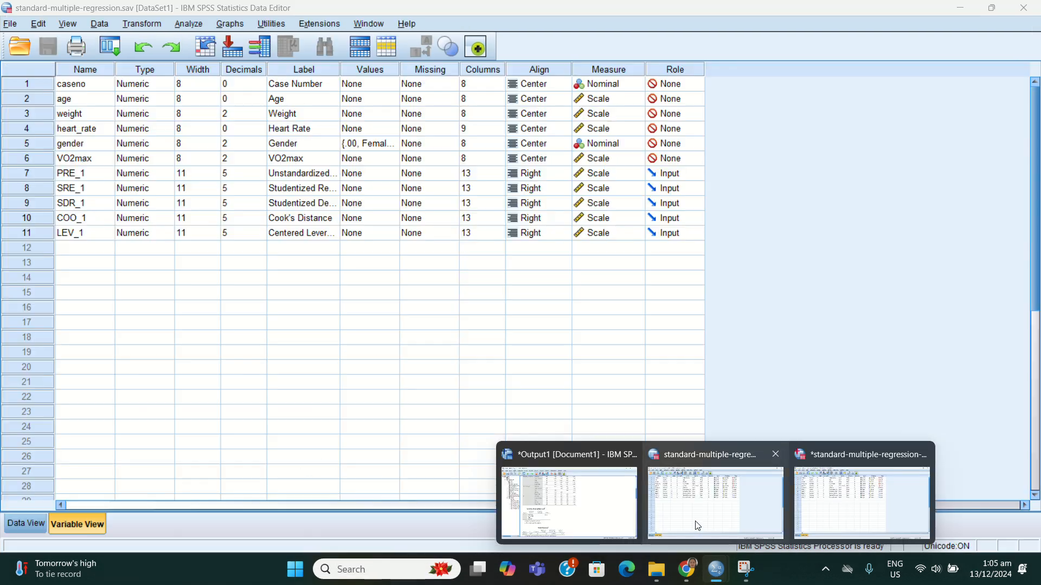
{"action": "left_click", "coordinate": [847, 508]}
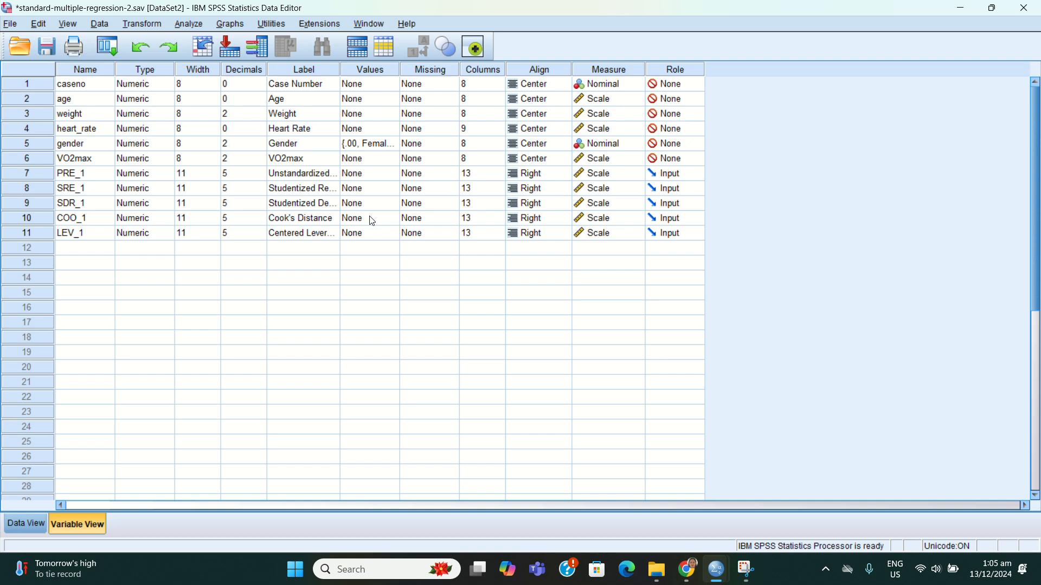
{"action": "mouse_move", "coordinate": [721, 575]}
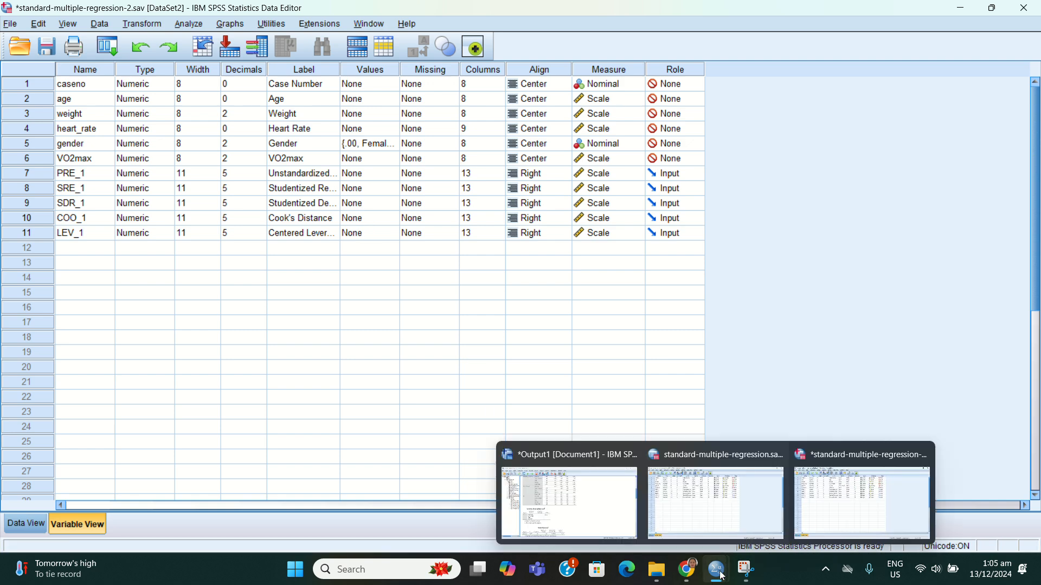
{"action": "left_click", "coordinate": [33, 529]}
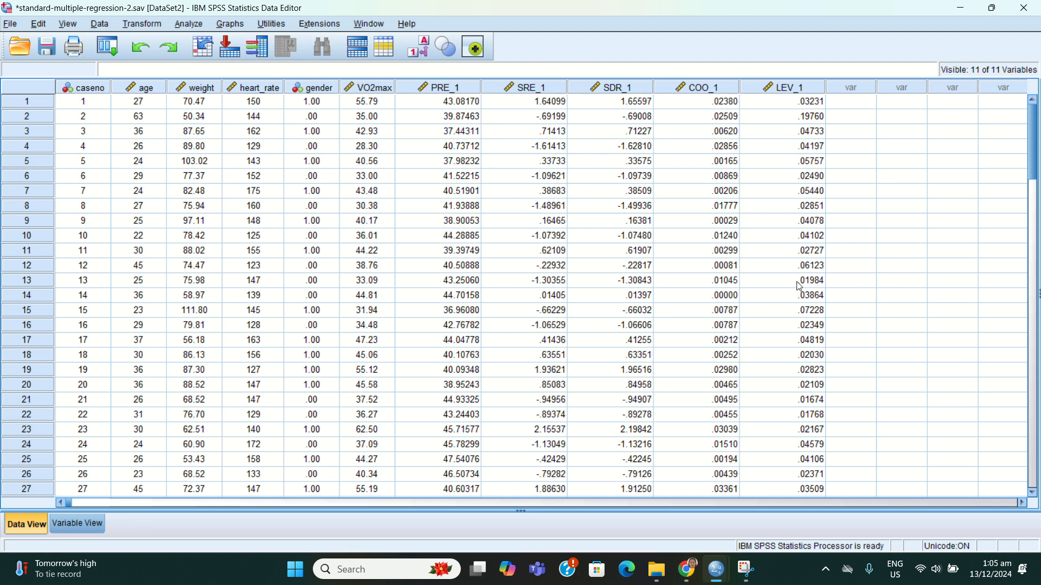
Step: Return to the regression output and examine the R, R Square and Adjusted R Square values in the Model Summary table
{"action": "mouse_move", "coordinate": [717, 579]}
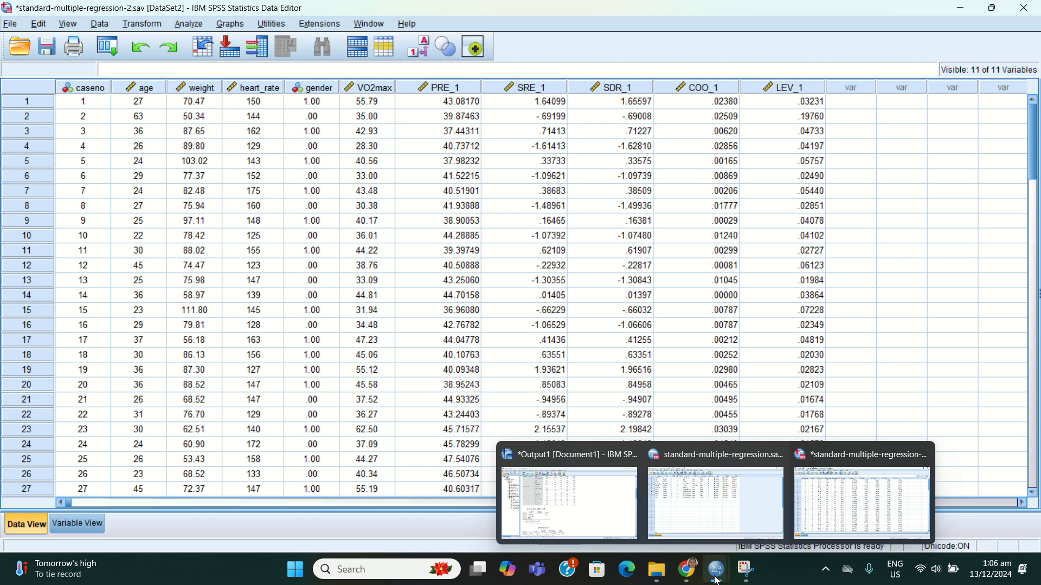
{"action": "left_click", "coordinate": [569, 504]}
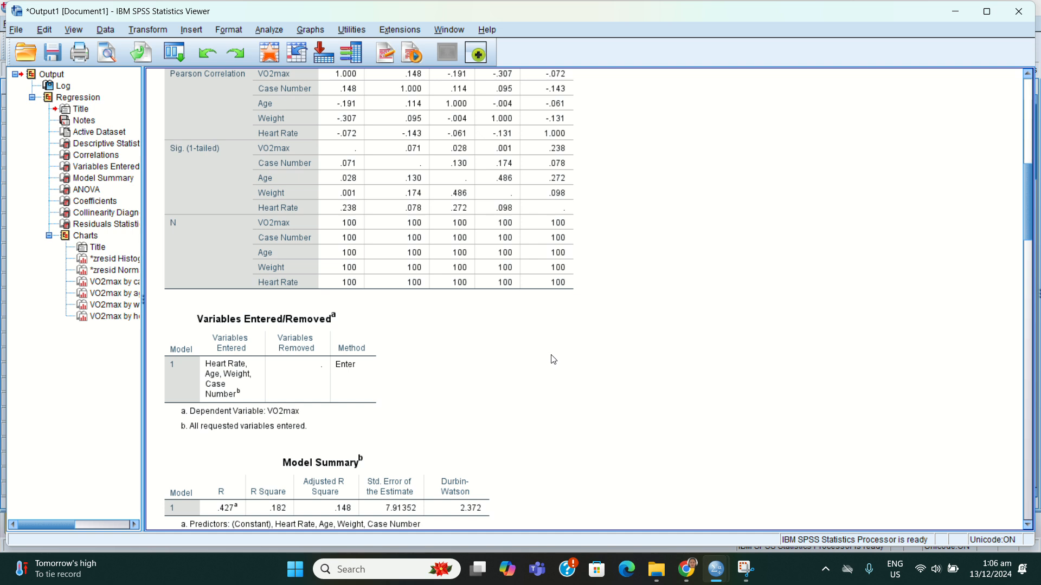
{"action": "scroll", "coordinate": [477, 325], "scroll_direction": "down", "scroll_amount": 3}
{"action": "left_click", "coordinate": [332, 364]}
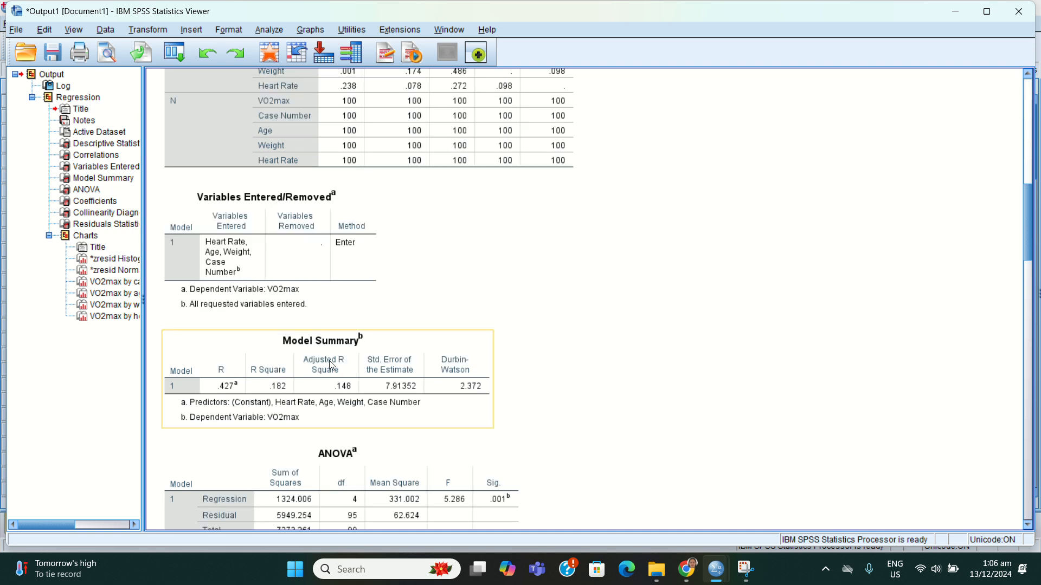
{"action": "left_click", "coordinate": [218, 441]}
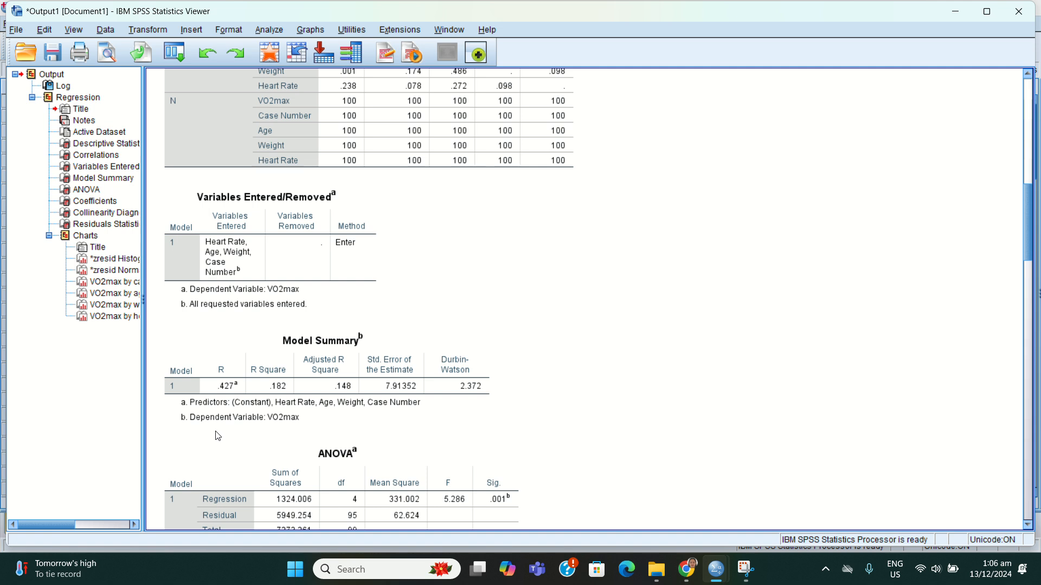
{"action": "left_click", "coordinate": [208, 405]}
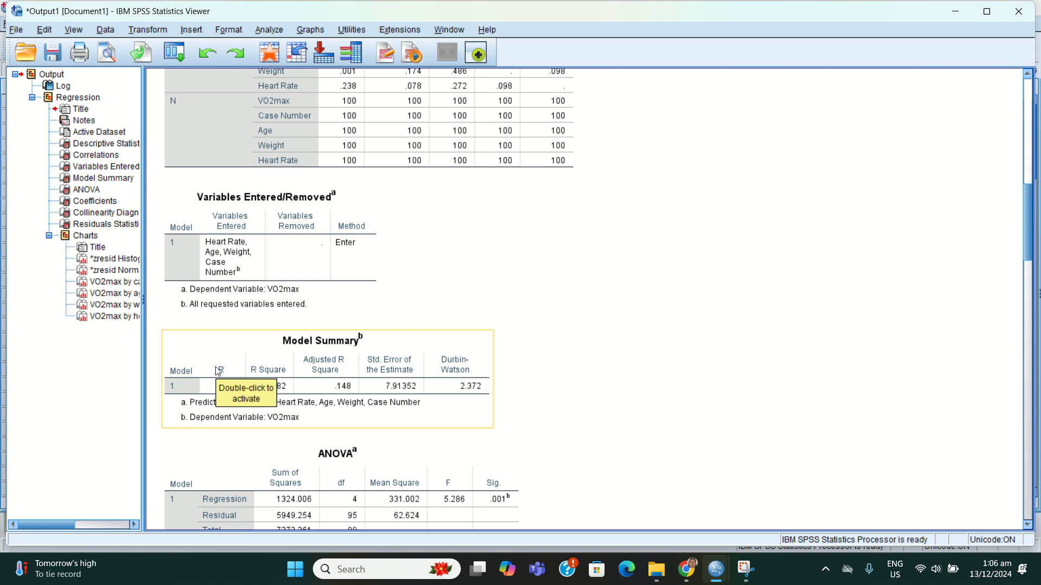
{"action": "left_click", "coordinate": [280, 448]}
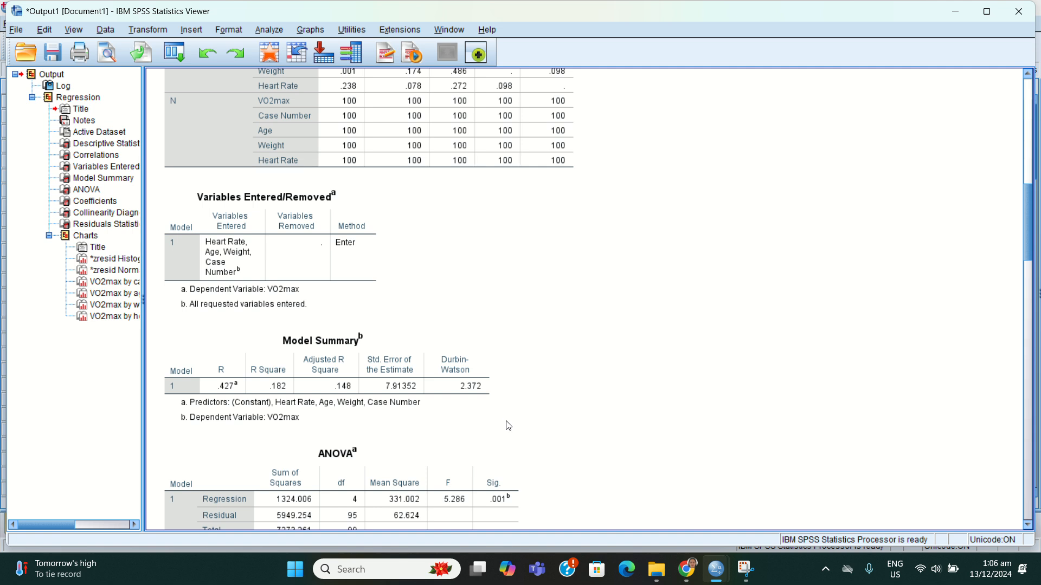
Step: Recheck the Correlations table and the entered variables, and continue to the ANOVA and Coefficients tables
{"action": "scroll", "coordinate": [509, 423], "scroll_direction": "up", "scroll_amount": 3}
{"action": "scroll", "coordinate": [508, 422], "scroll_direction": "up", "scroll_amount": 3}
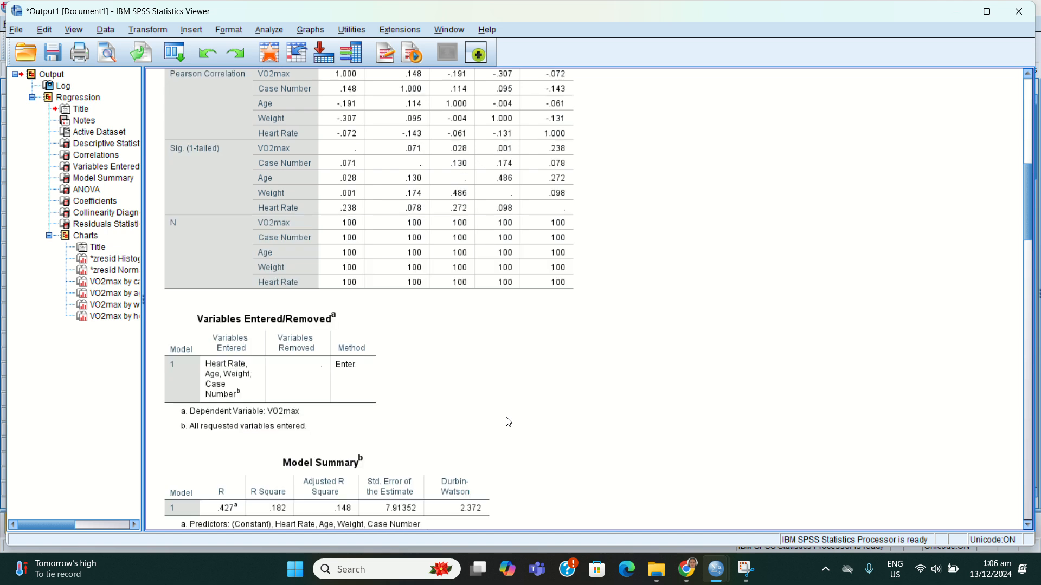
{"action": "scroll", "coordinate": [509, 422], "scroll_direction": "up", "scroll_amount": 3}
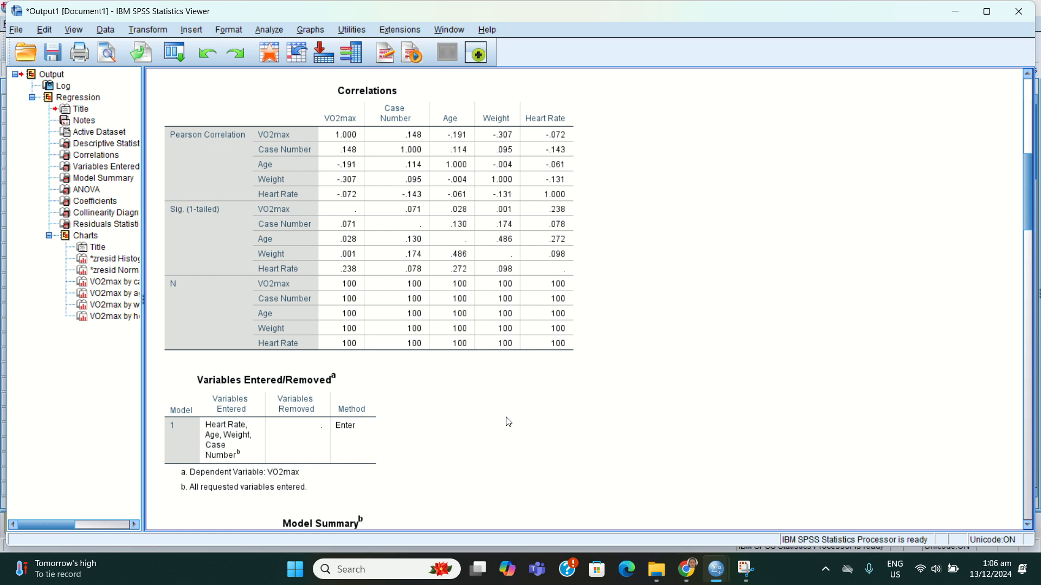
{"action": "scroll", "coordinate": [509, 422], "scroll_direction": "down", "scroll_amount": 6}
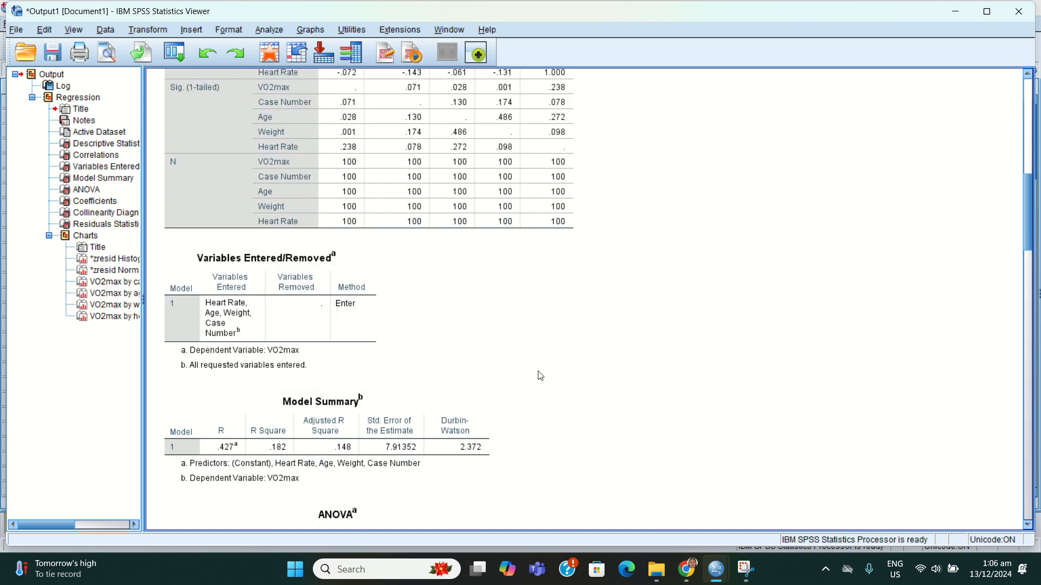
{"action": "scroll", "coordinate": [540, 376], "scroll_direction": "down", "scroll_amount": 2}
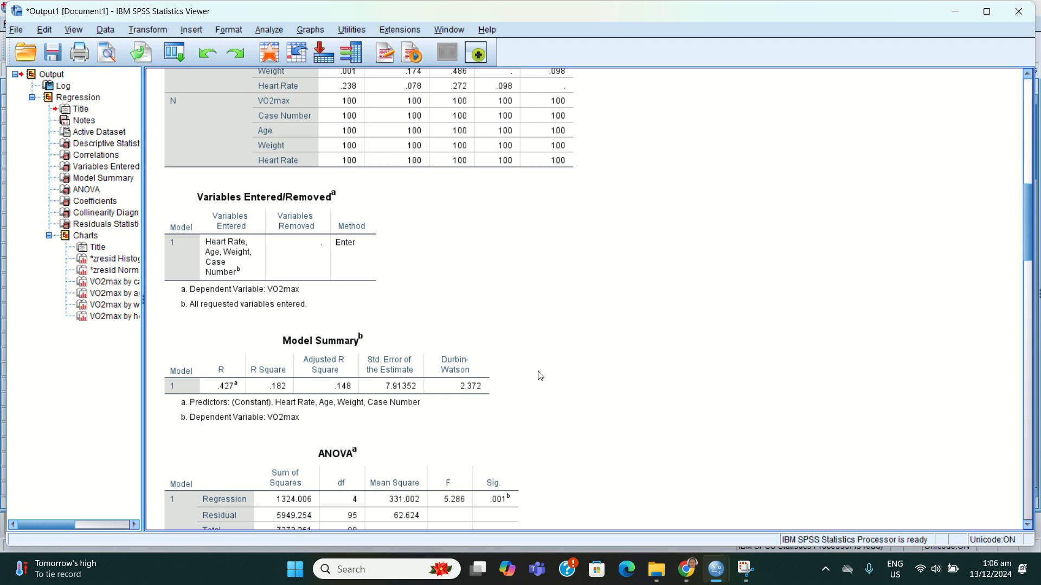
{"action": "scroll", "coordinate": [540, 376], "scroll_direction": "down", "scroll_amount": 6}
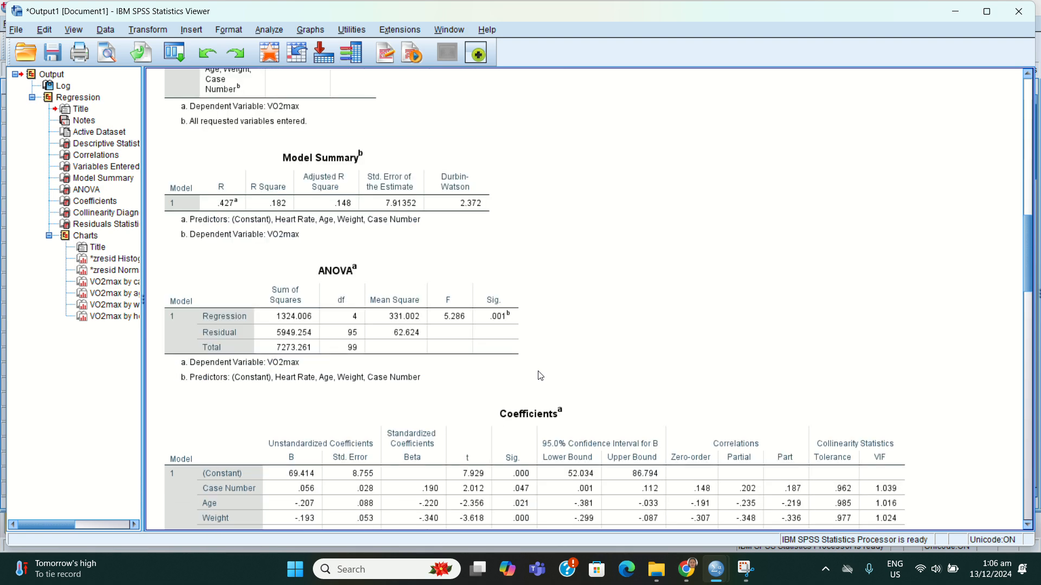
{"action": "scroll", "coordinate": [541, 376], "scroll_direction": "down", "scroll_amount": 2}
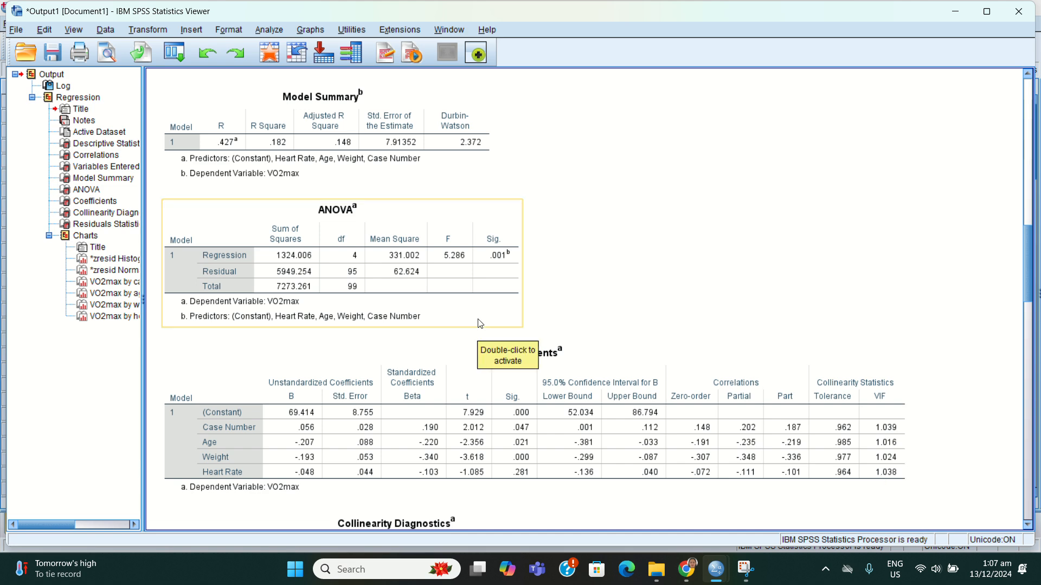
Step: Review the output from the Correlations table through the collinearity and residuals statistics down to the residual histogram
{"action": "scroll", "coordinate": [490, 334], "scroll_direction": "up", "scroll_amount": 10}
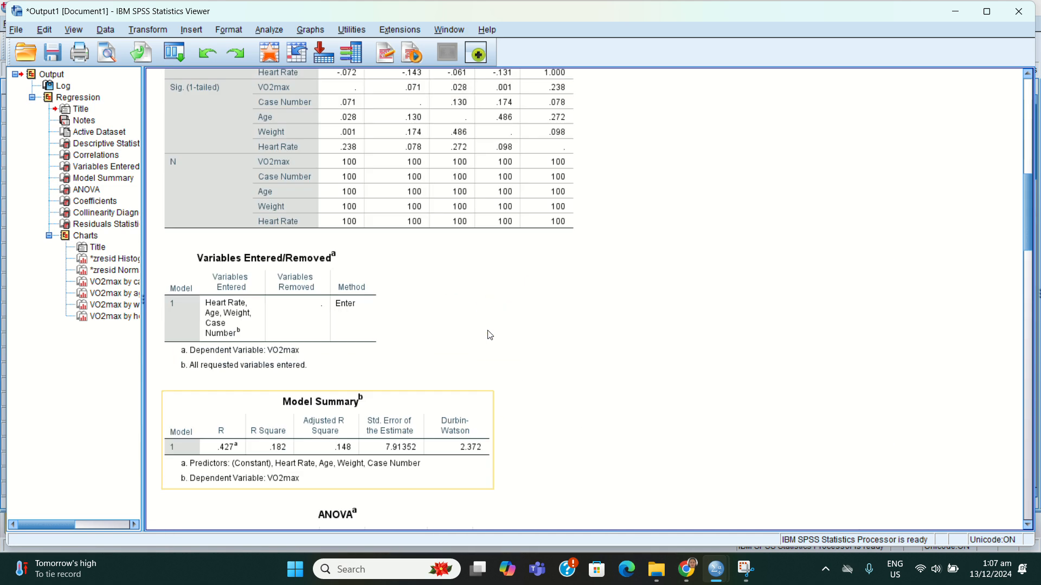
{"action": "scroll", "coordinate": [490, 334], "scroll_direction": "up", "scroll_amount": 3}
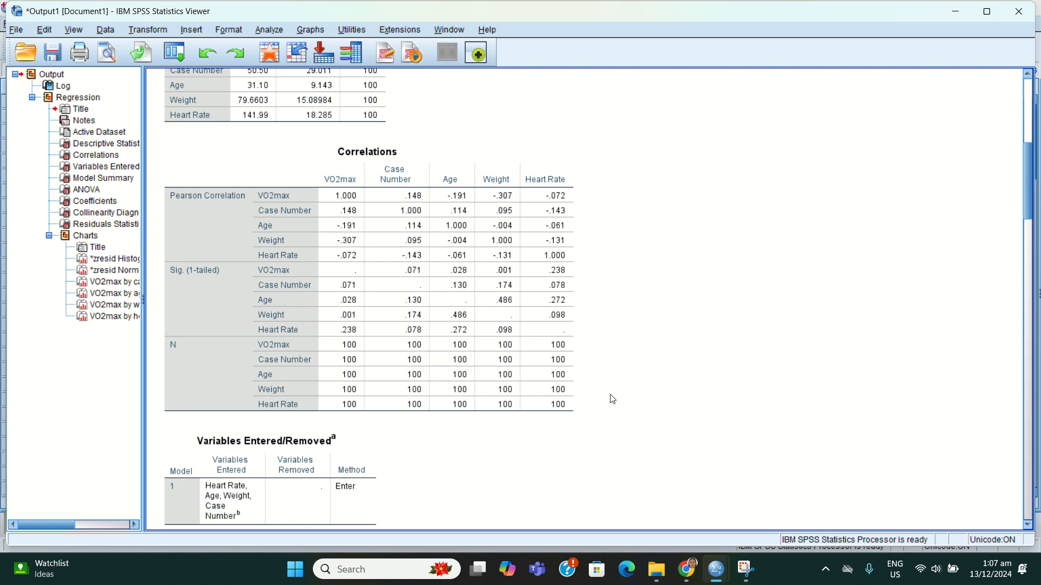
{"action": "scroll", "coordinate": [612, 400], "scroll_direction": "down", "scroll_amount": 3}
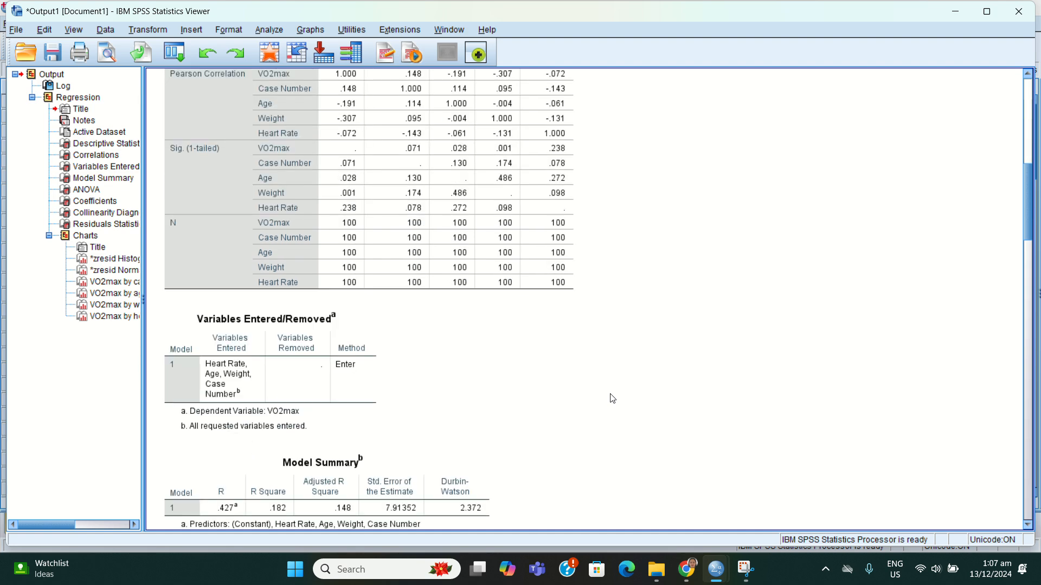
{"action": "scroll", "coordinate": [613, 399], "scroll_direction": "down", "scroll_amount": 2}
{"action": "scroll", "coordinate": [612, 400], "scroll_direction": "down", "scroll_amount": 7}
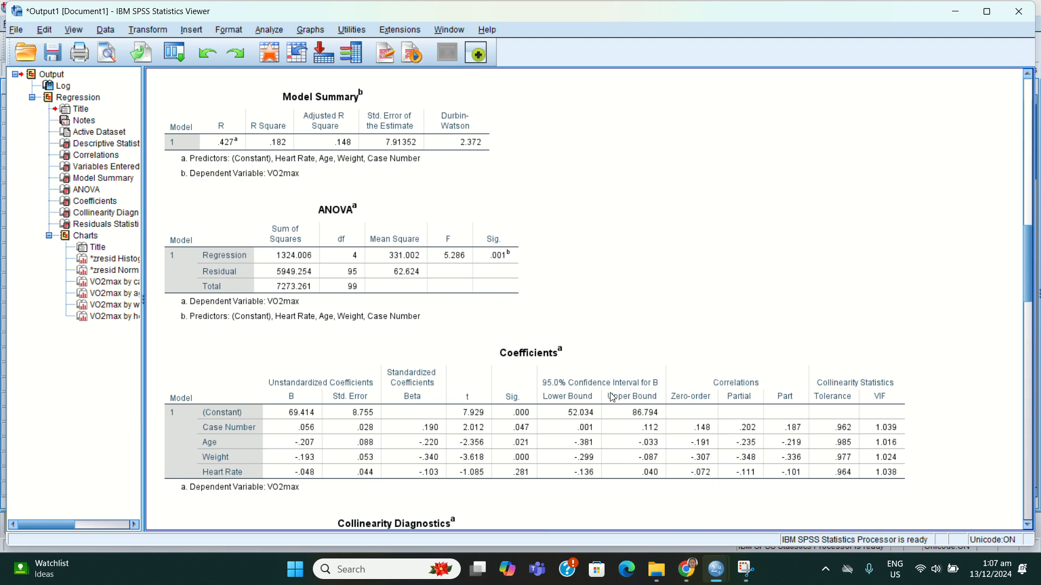
{"action": "scroll", "coordinate": [613, 398], "scroll_direction": "down", "scroll_amount": 9}
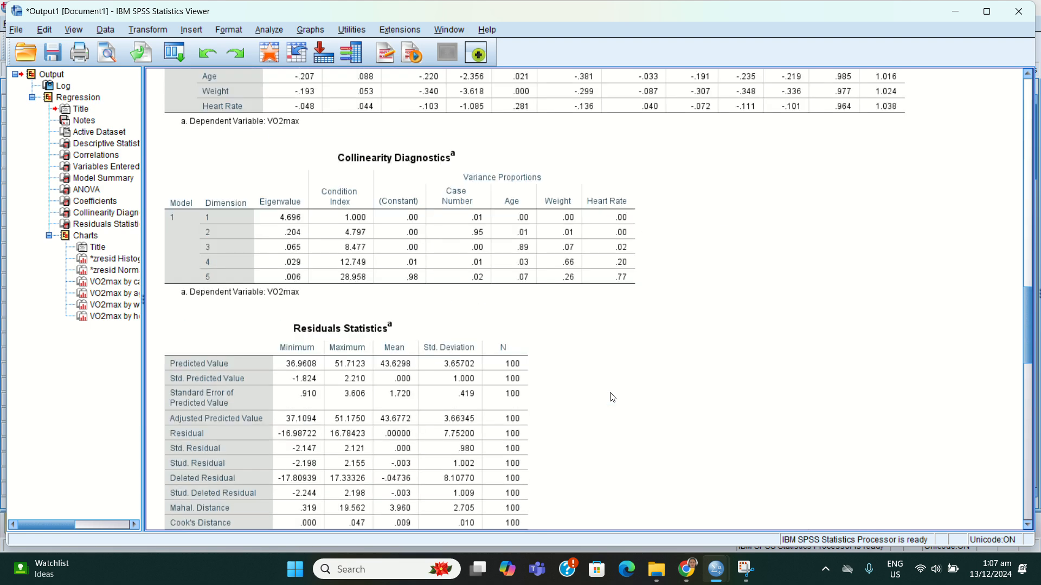
{"action": "scroll", "coordinate": [613, 398], "scroll_direction": "down", "scroll_amount": 7}
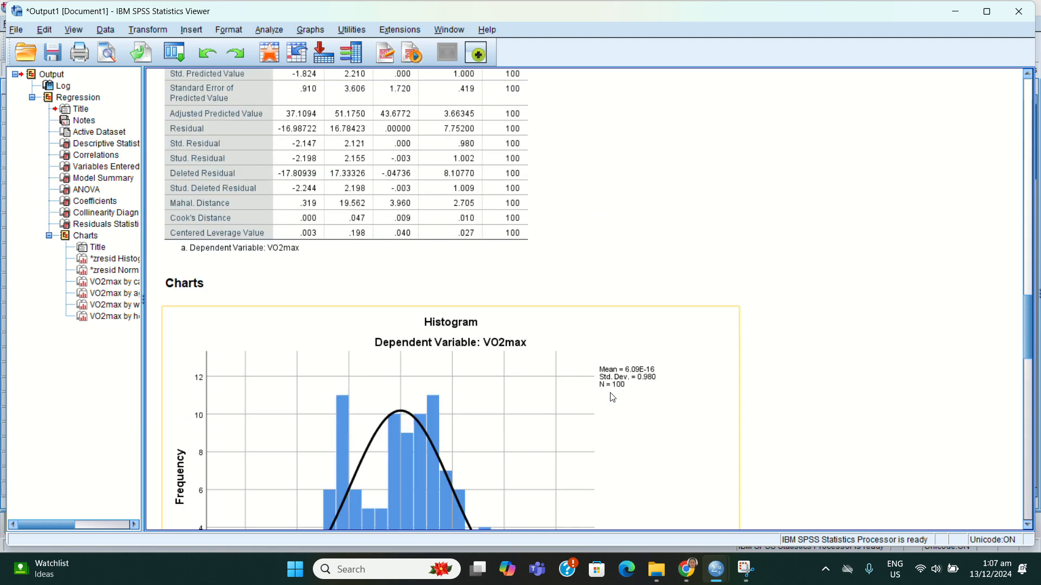
Step: Go back to the start of the output and examine the logged regression syntax and the Descriptive Statistics table
{"action": "scroll", "coordinate": [612, 399], "scroll_direction": "up", "scroll_amount": 20}
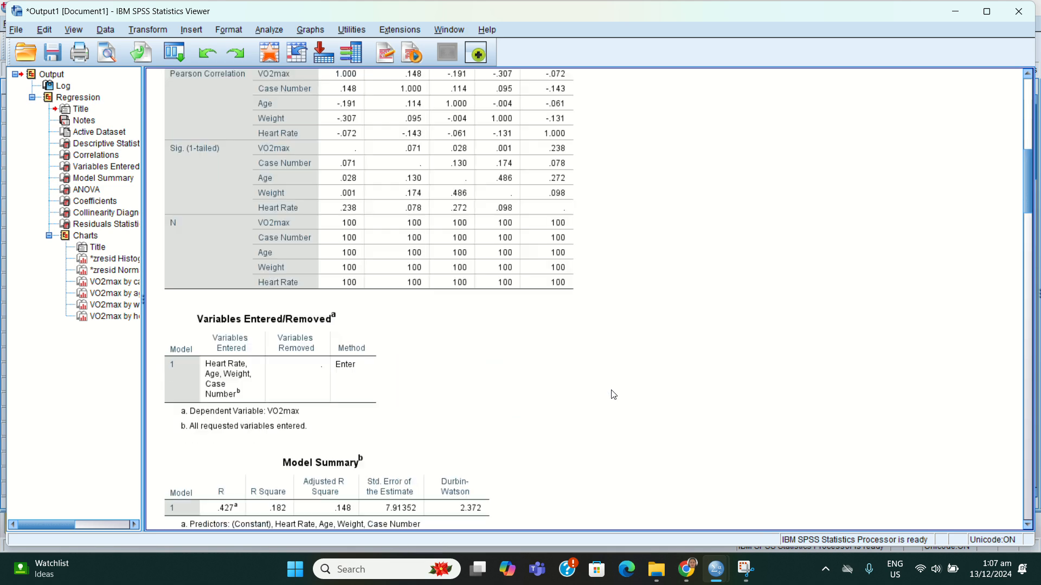
{"action": "scroll", "coordinate": [612, 394], "scroll_direction": "up", "scroll_amount": 7}
{"action": "scroll", "coordinate": [613, 395], "scroll_direction": "up", "scroll_amount": 2}
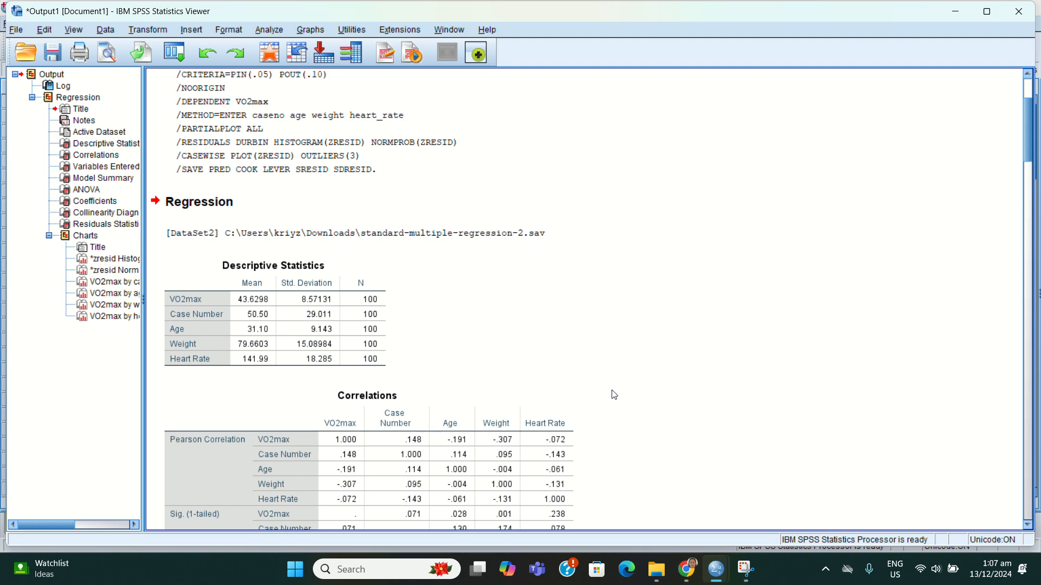
{"action": "scroll", "coordinate": [615, 394], "scroll_direction": "up", "scroll_amount": 5}
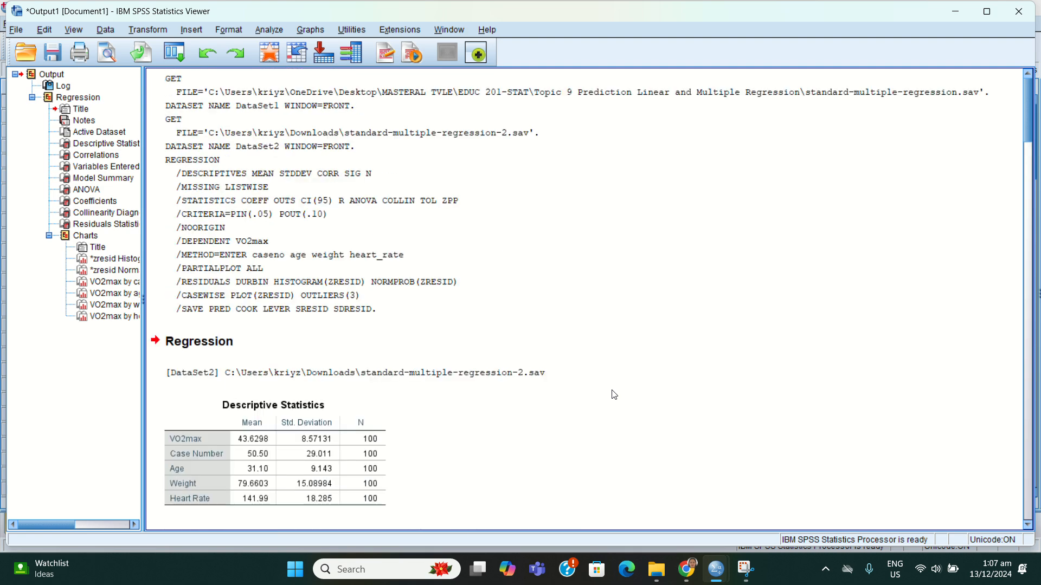
Step: Examine the Model Summary and ANOVA tables to assess the overall fit and significance of the VO2max model
{"action": "scroll", "coordinate": [614, 395], "scroll_direction": "down", "scroll_amount": 20}
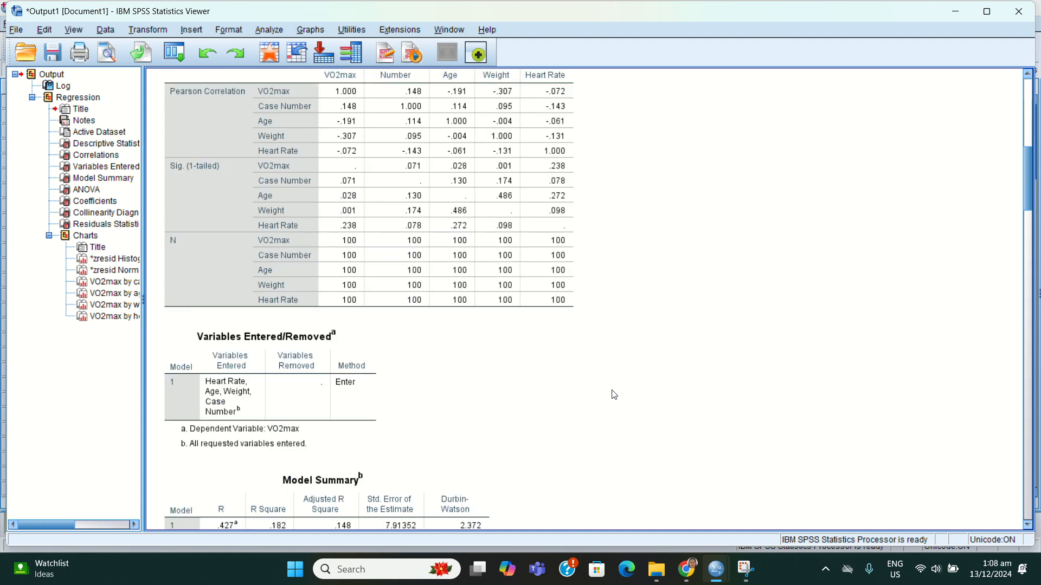
{"action": "scroll", "coordinate": [614, 394], "scroll_direction": "down", "scroll_amount": 11}
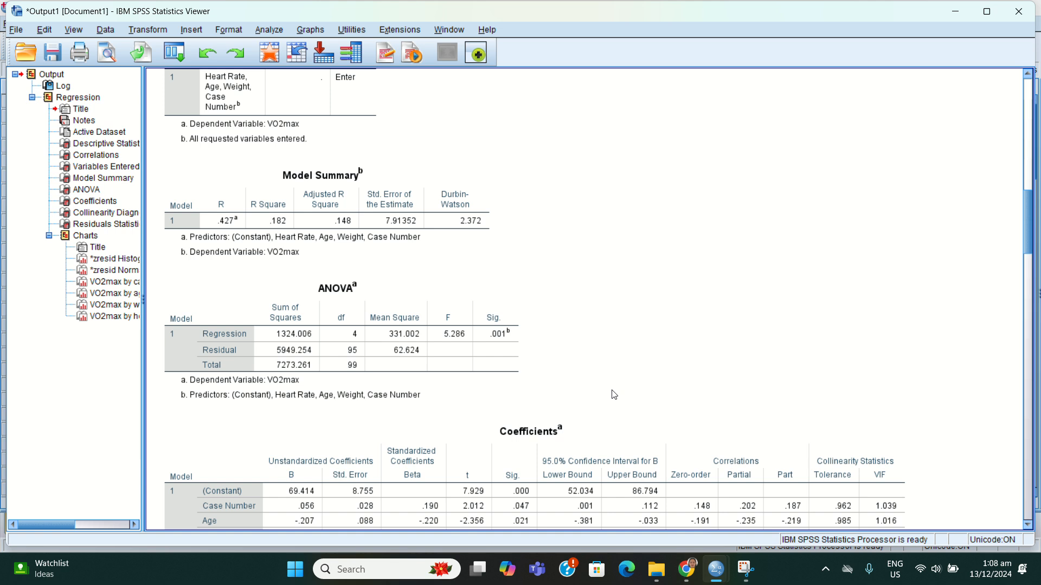
{"action": "left_click", "coordinate": [386, 234]}
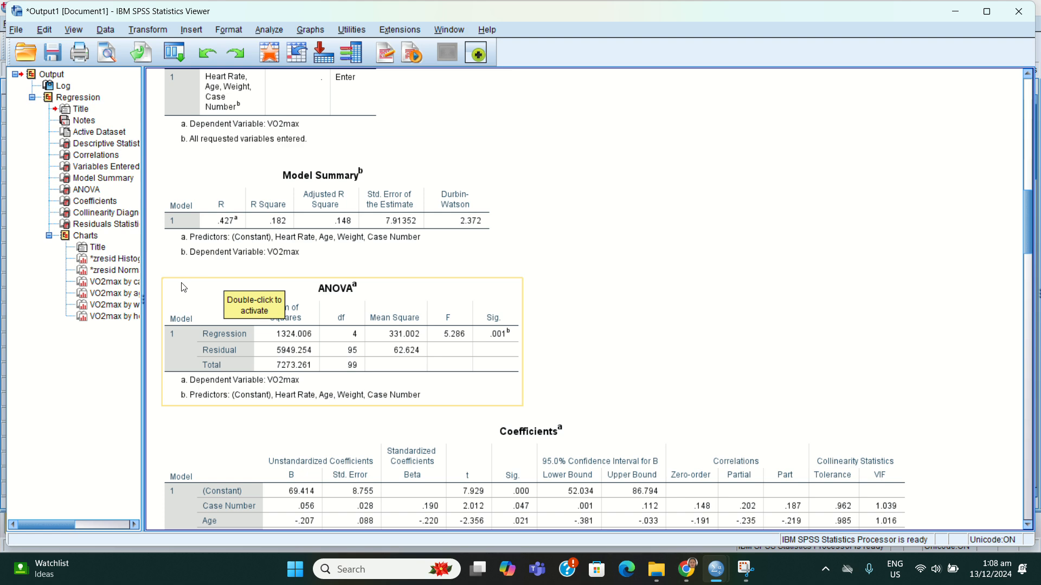
Step: Examine the Coefficients table with its collinearity statistics, plus the Collinearity Diagnostics and Residuals Statistics tables
{"action": "scroll", "coordinate": [347, 346], "scroll_direction": "down", "scroll_amount": 3}
{"action": "scroll", "coordinate": [467, 247], "scroll_direction": "down", "scroll_amount": 1}
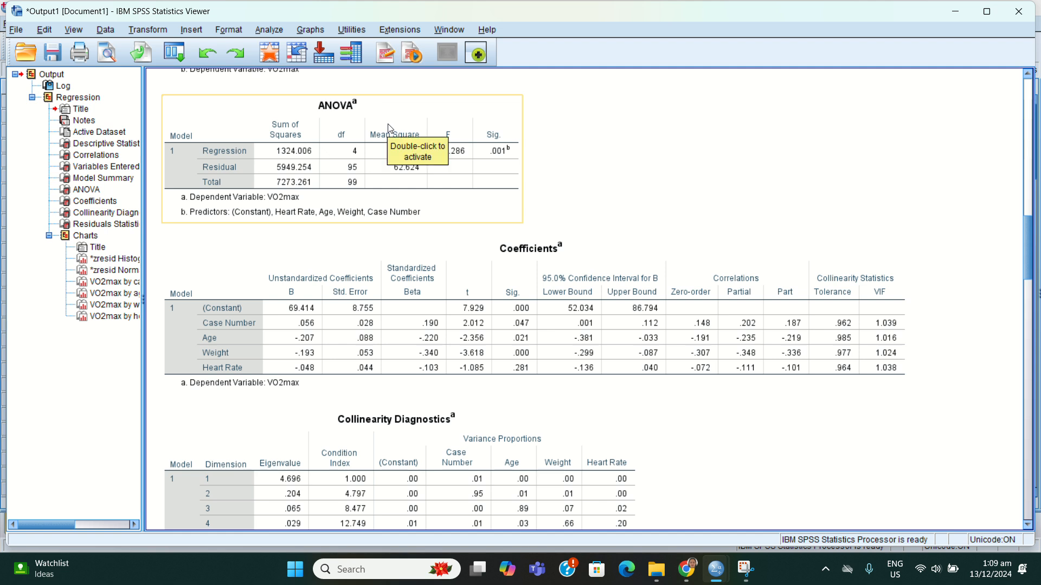
{"action": "scroll", "coordinate": [509, 185], "scroll_direction": "down", "scroll_amount": 3}
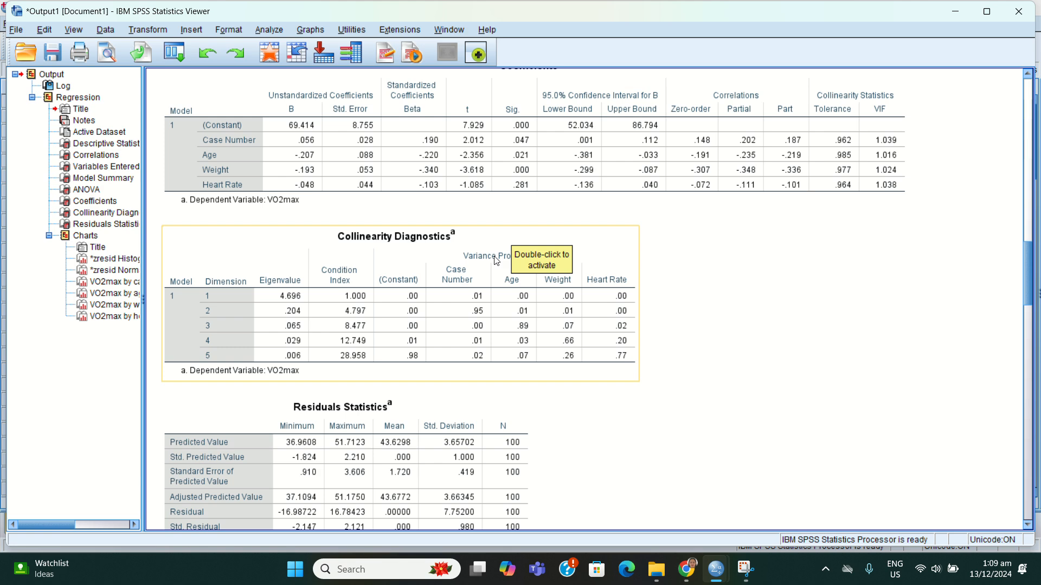
{"action": "scroll", "coordinate": [715, 324], "scroll_direction": "up", "scroll_amount": 1}
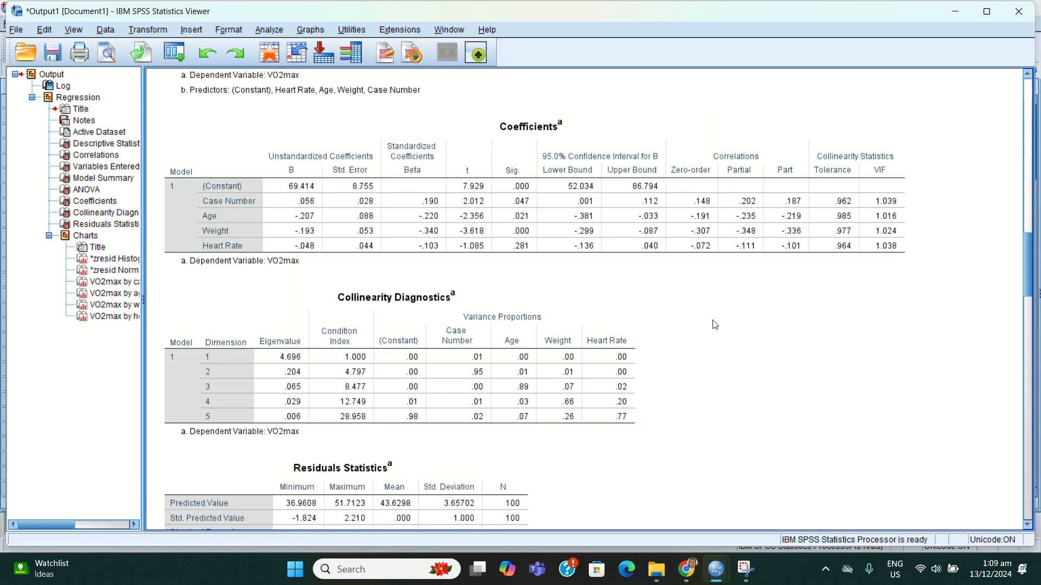
{"action": "scroll", "coordinate": [715, 324], "scroll_direction": "down", "scroll_amount": 5}
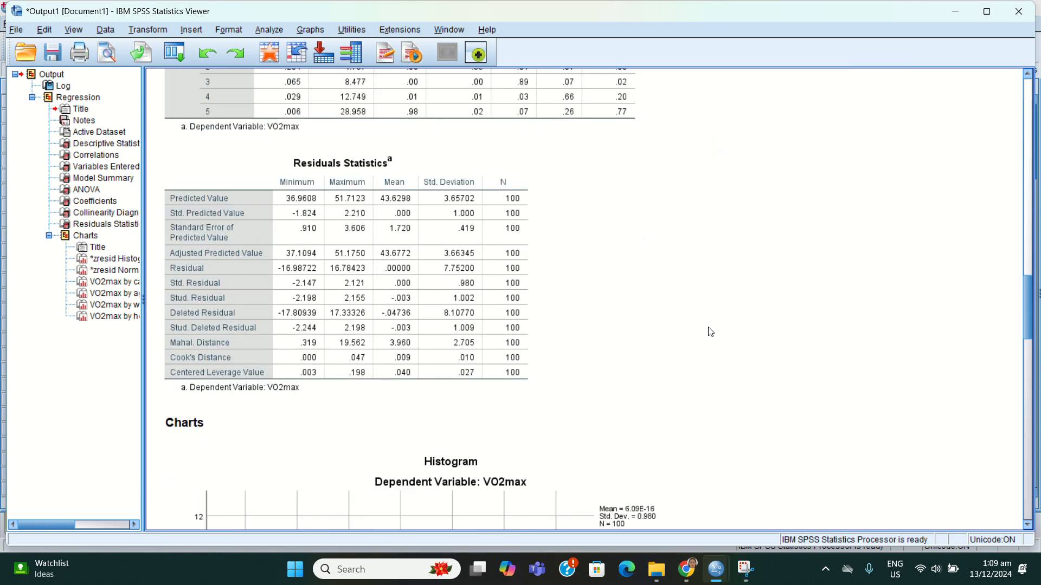
{"action": "scroll", "coordinate": [710, 325], "scroll_direction": "up", "scroll_amount": 1}
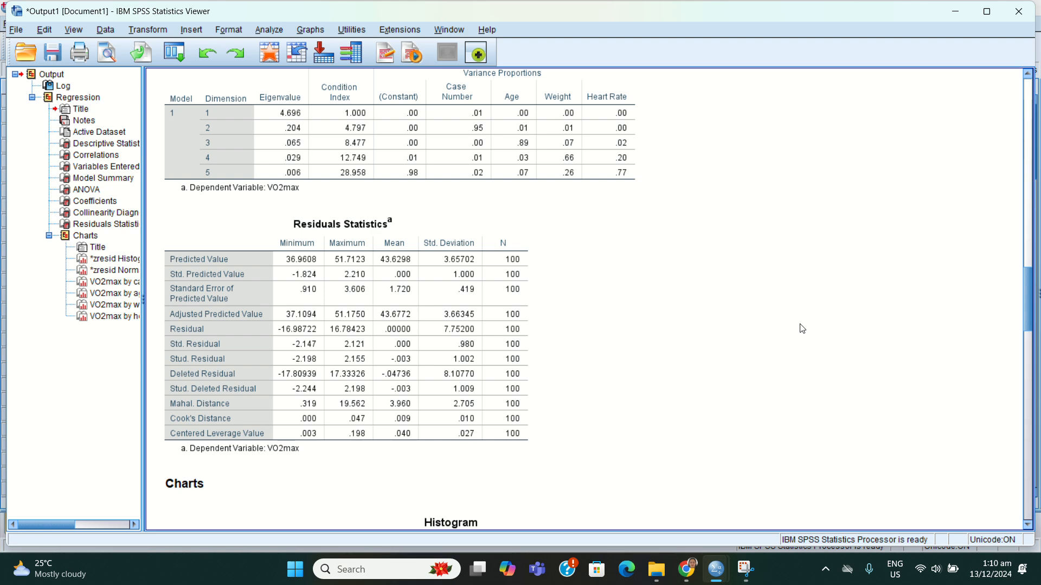
Step: Look through the partial regression plots of VO2max against case number, age, weight and heart rate
{"action": "scroll", "coordinate": [803, 328], "scroll_direction": "down", "scroll_amount": 15}
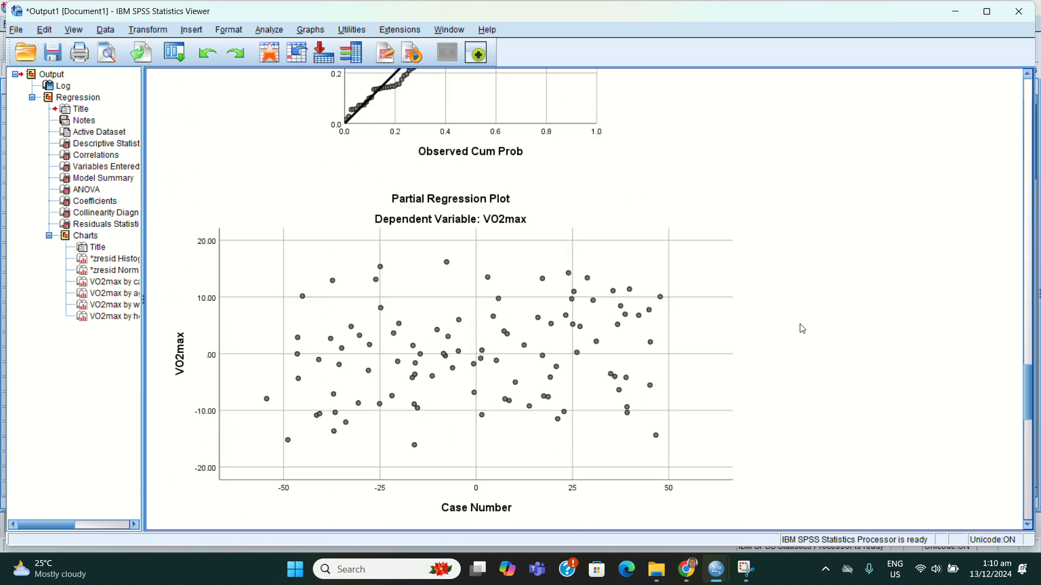
{"action": "scroll", "coordinate": [802, 328], "scroll_direction": "down", "scroll_amount": 15}
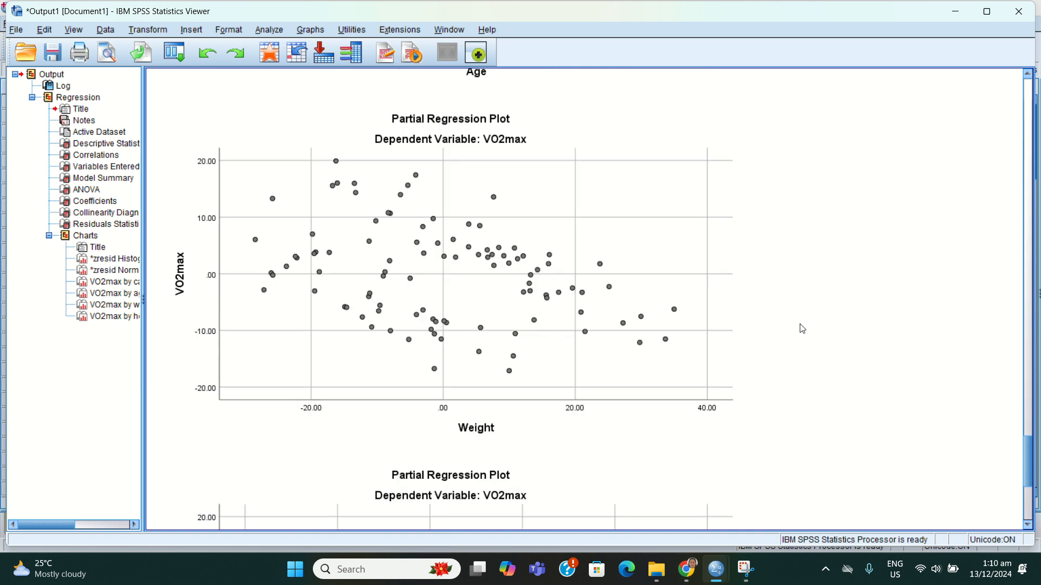
{"action": "scroll", "coordinate": [802, 328], "scroll_direction": "down", "scroll_amount": 5}
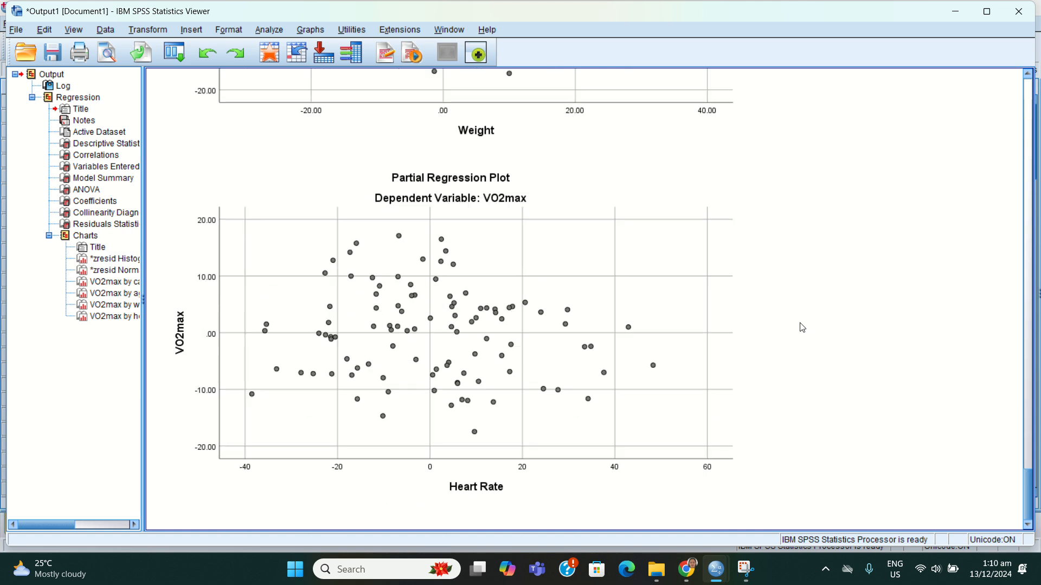
{"action": "scroll", "coordinate": [802, 304], "scroll_direction": "up", "scroll_amount": 9}
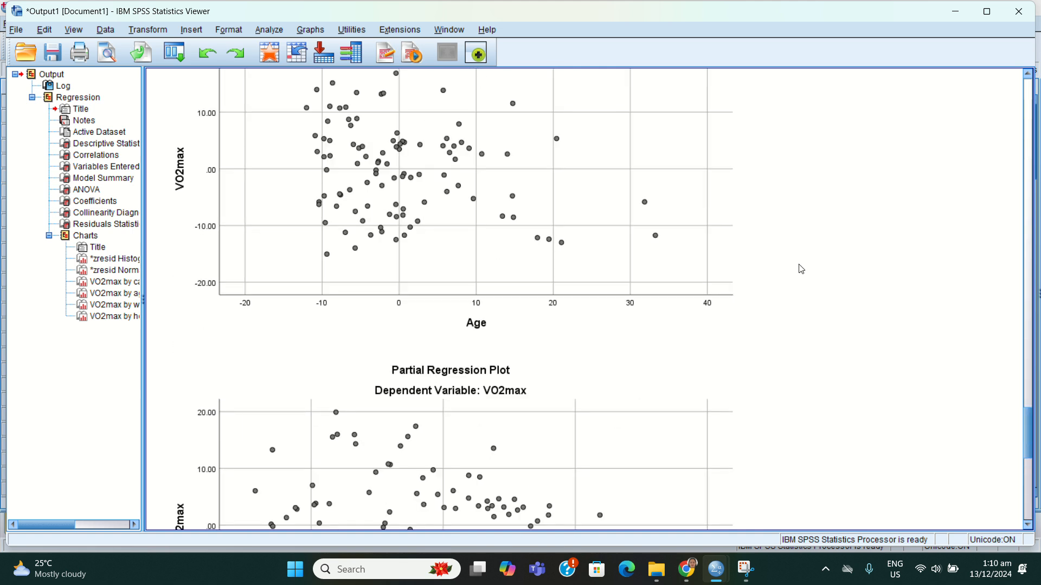